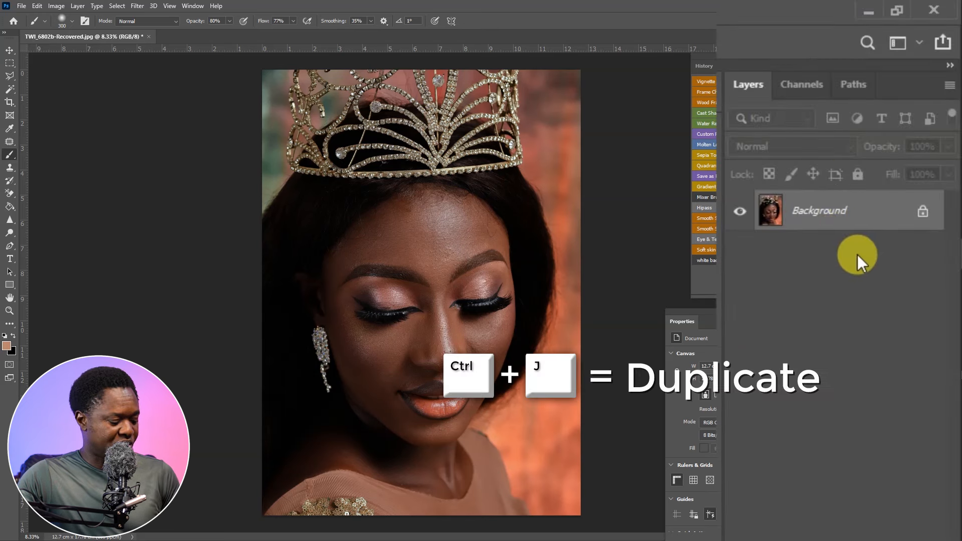
# Duplicate the Background layer twice and rename the uppermost copy "details".
pyautogui.hotkey('ctrl', 'j')
pyautogui.hotkey('ctrl', 'j')
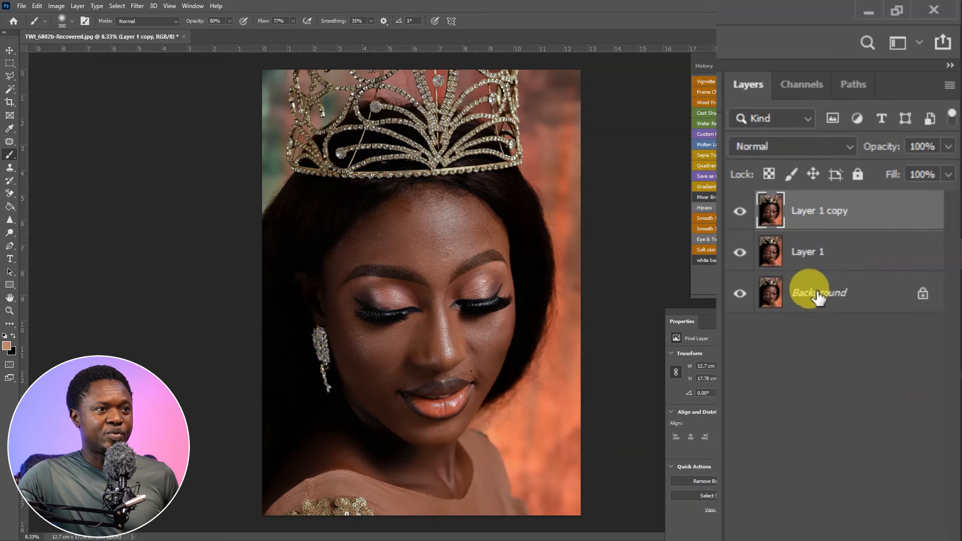
pyautogui.doubleClick(828, 211)
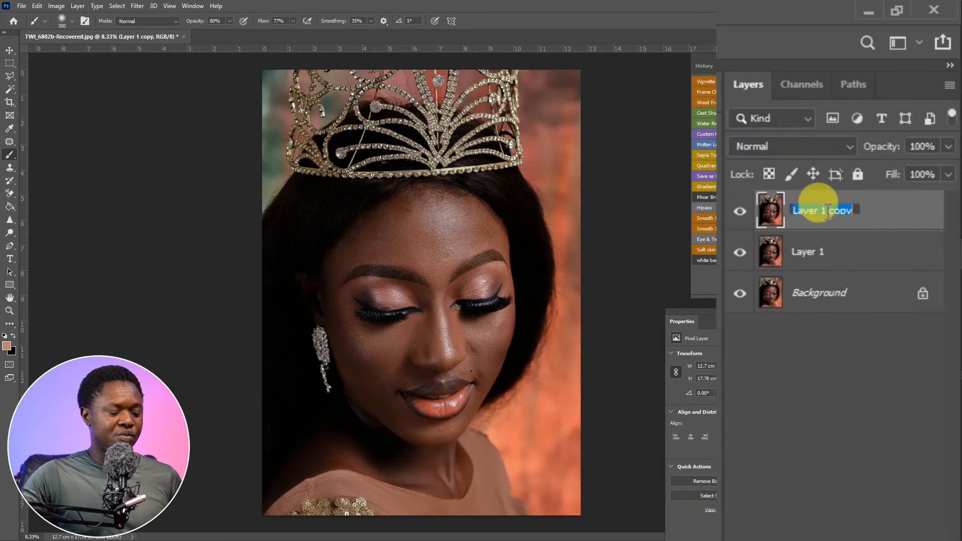
pyautogui.write('de')
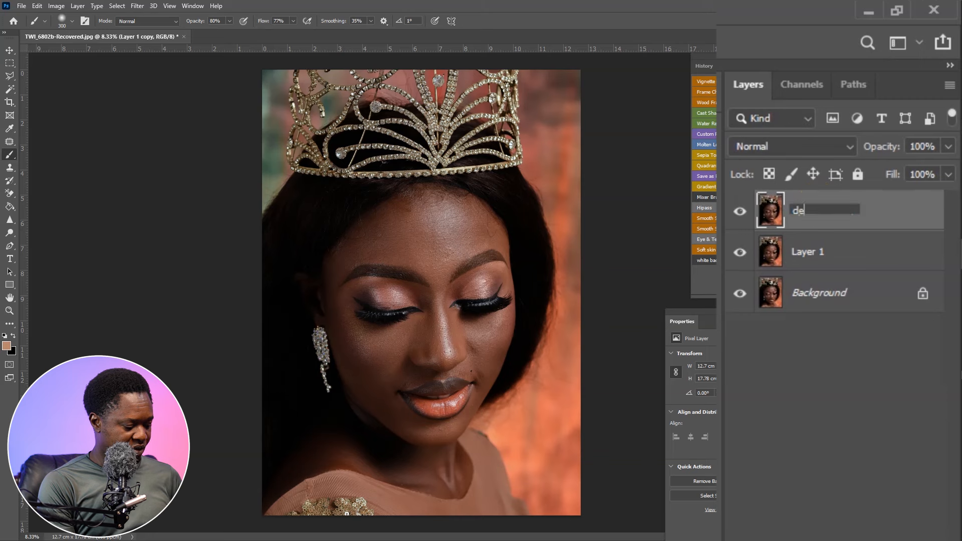
pyautogui.write('tail')
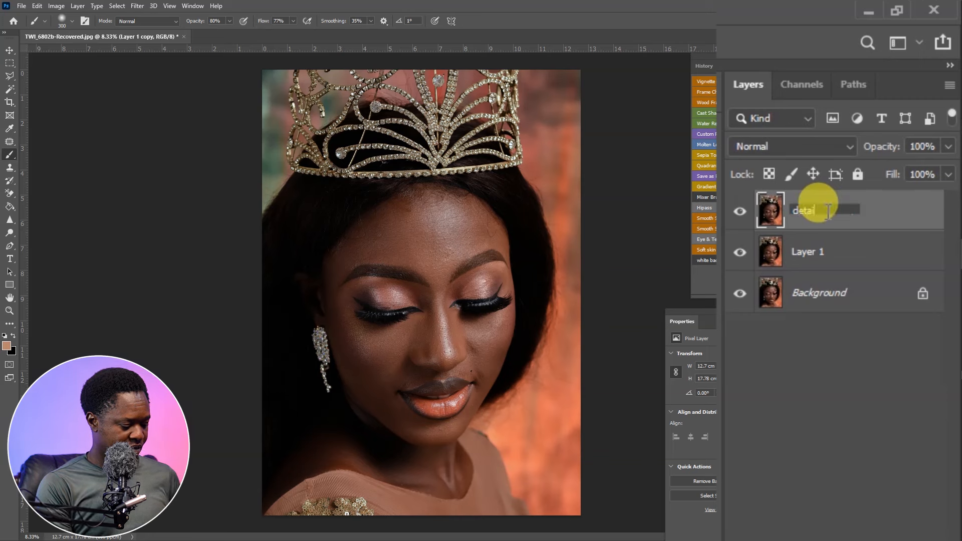
pyautogui.write('s')
pyautogui.press('Return')
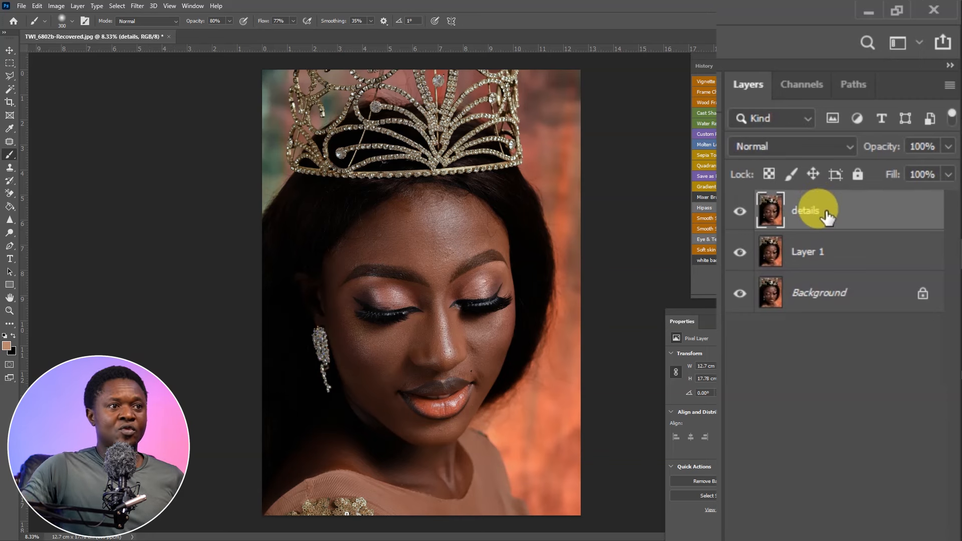
# Rename the lower duplicate layer, just above the Background, as "colors".
pyautogui.doubleClick(812, 252)
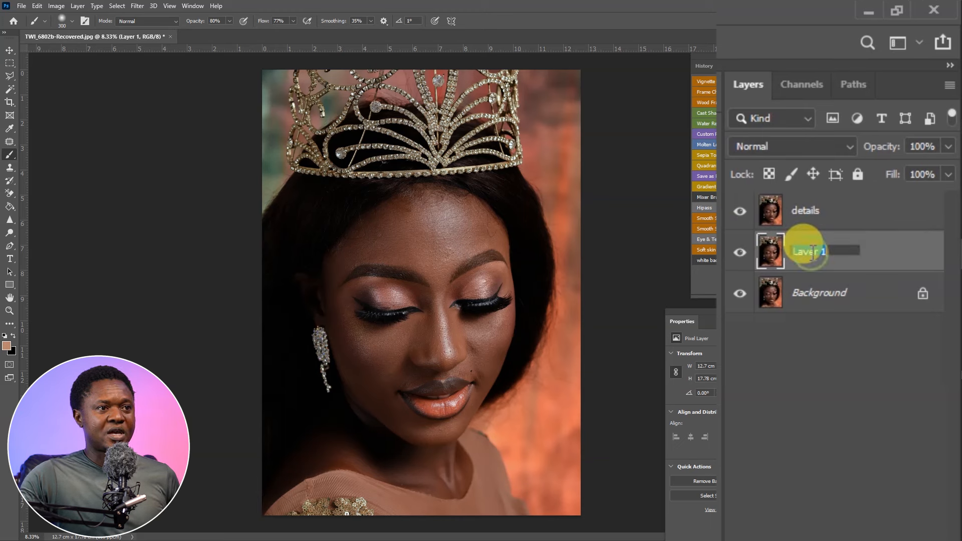
pyautogui.write('colors')
pyautogui.press('Return')
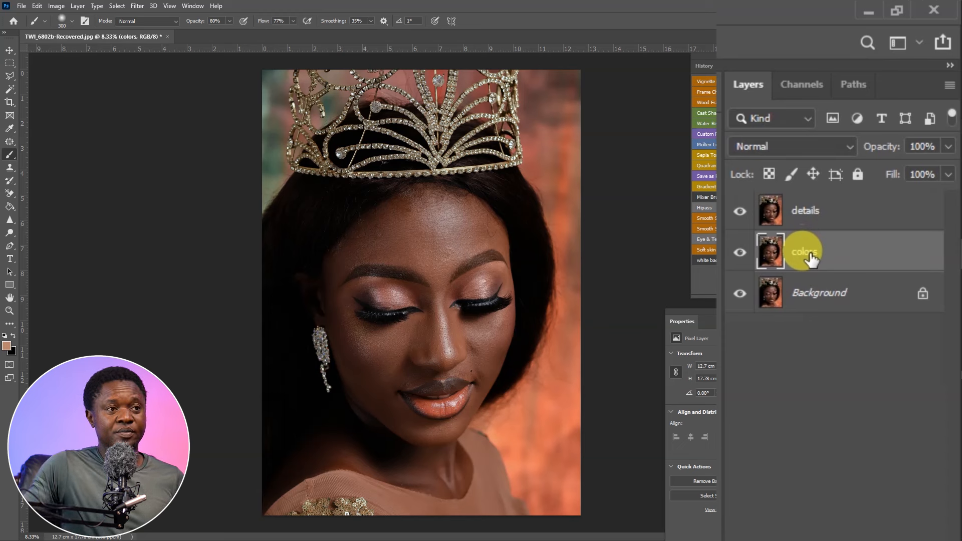
# Group the details and colors layers together and expand the group to show both layers.
pyautogui.click(847, 211)
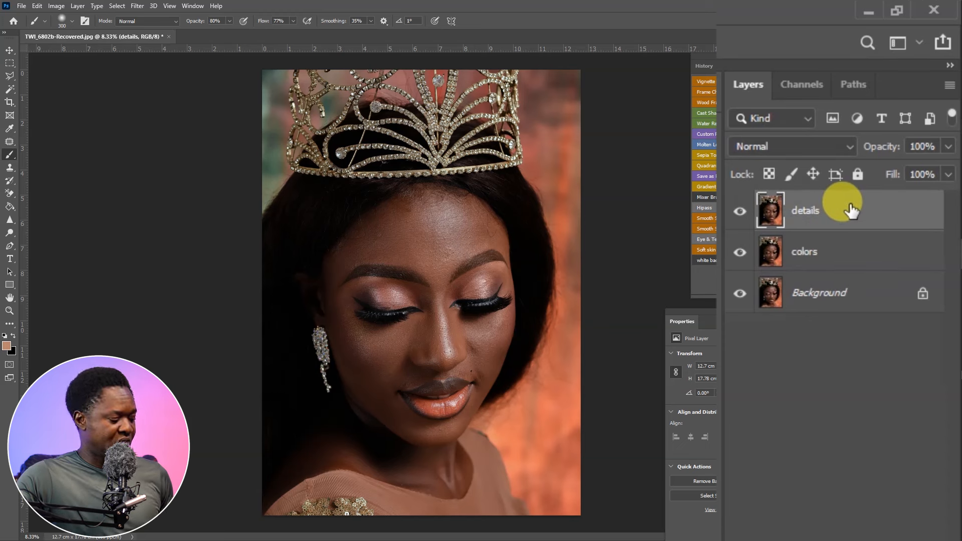
pyautogui.keyDown('shift'); pyautogui.click(846, 254); pyautogui.keyUp('shift')
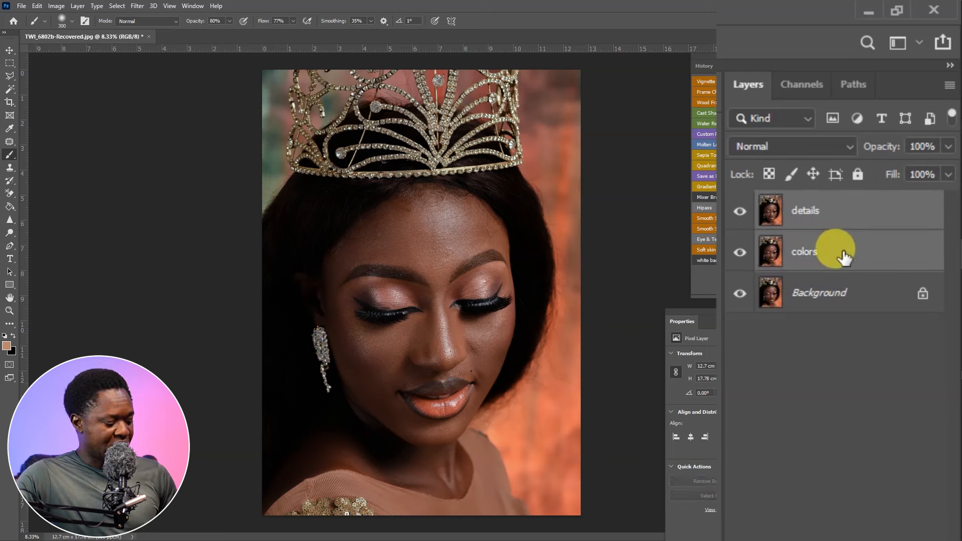
pyautogui.hotkey('ctrl', 'g')
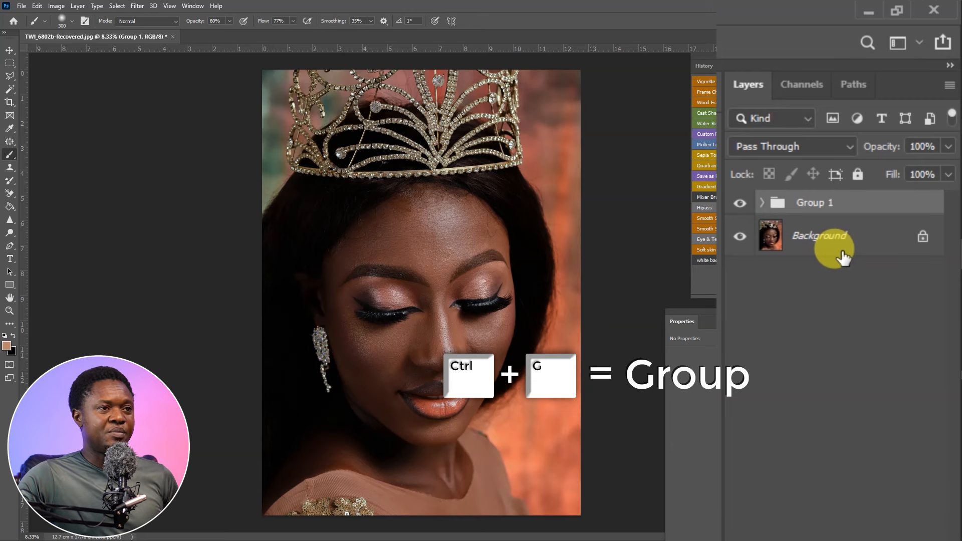
pyautogui.click(764, 204)
pyautogui.click(764, 204)
pyautogui.click(764, 203)
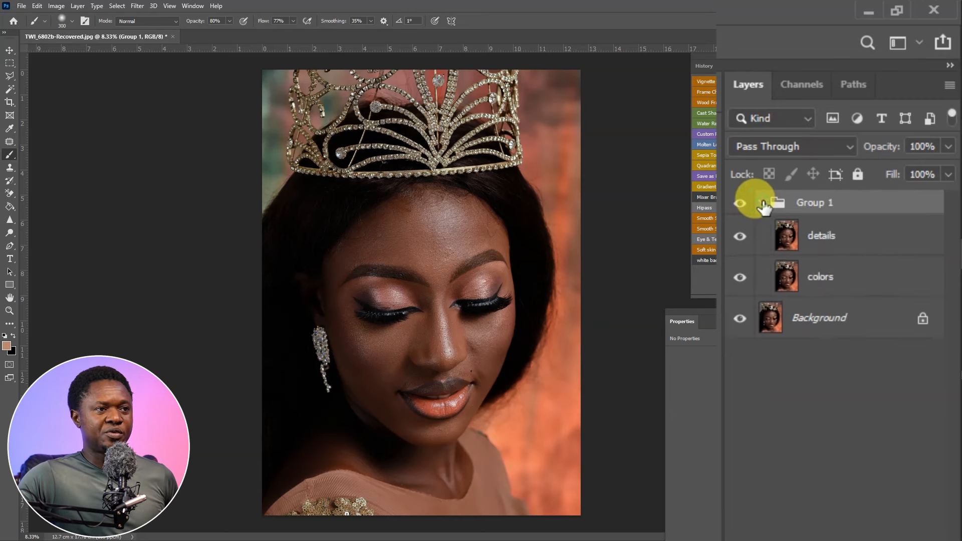
# Open the High Pass filter for the details layer and move its dialog clear of the portrait's face.
pyautogui.click(818, 228)
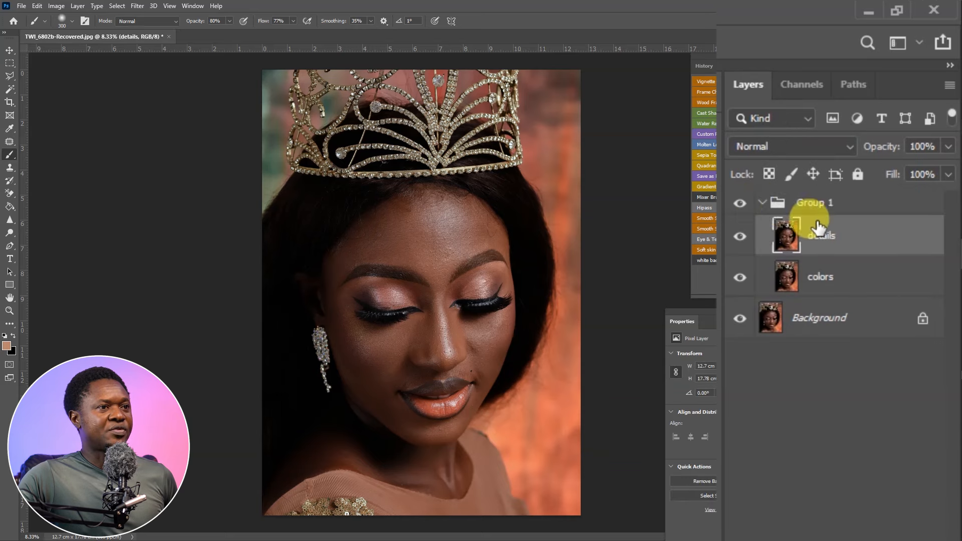
pyautogui.click(137, 7)
pyautogui.moveTo(123, 439)
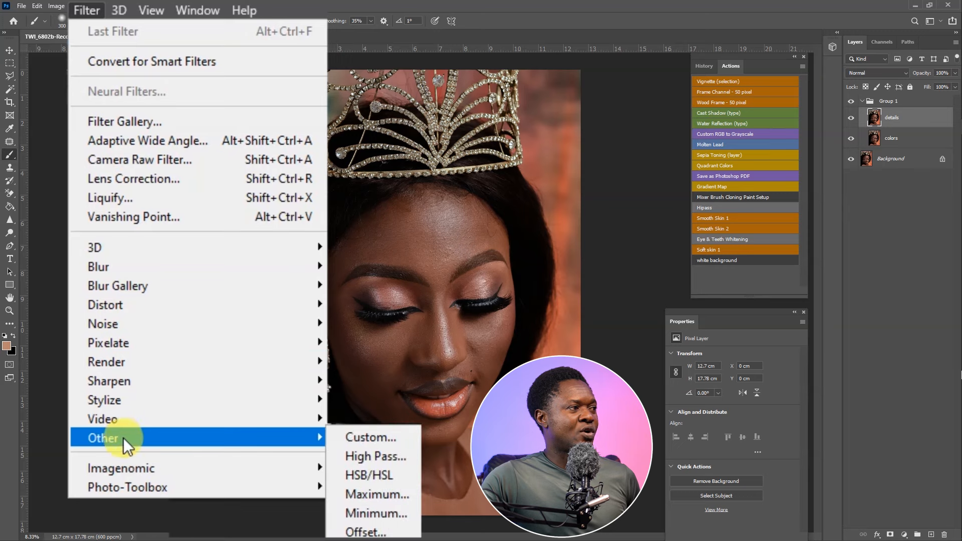
pyautogui.click(362, 454)
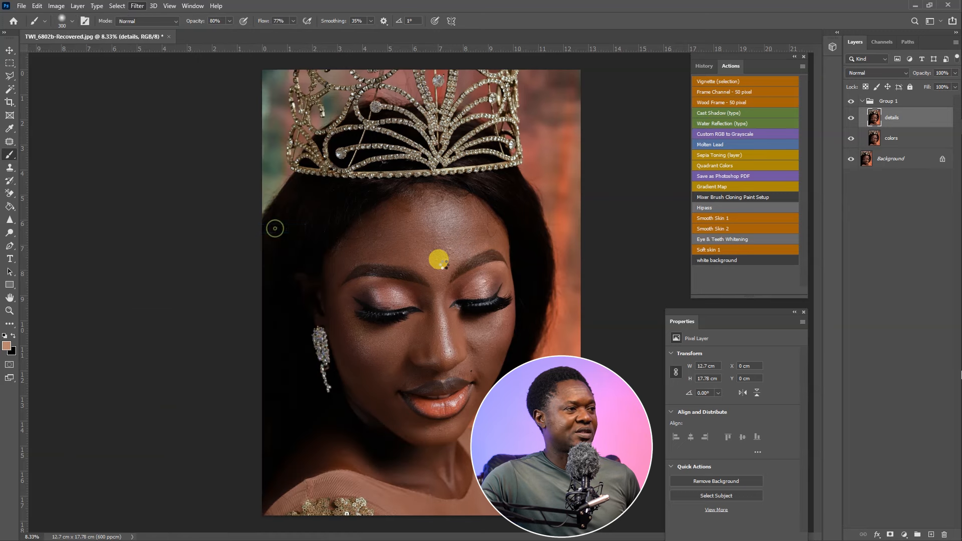
pyautogui.moveTo(414, 272); pyautogui.dragTo(404, 271)
pyautogui.moveTo(477, 121); pyautogui.dragTo(605, 184)
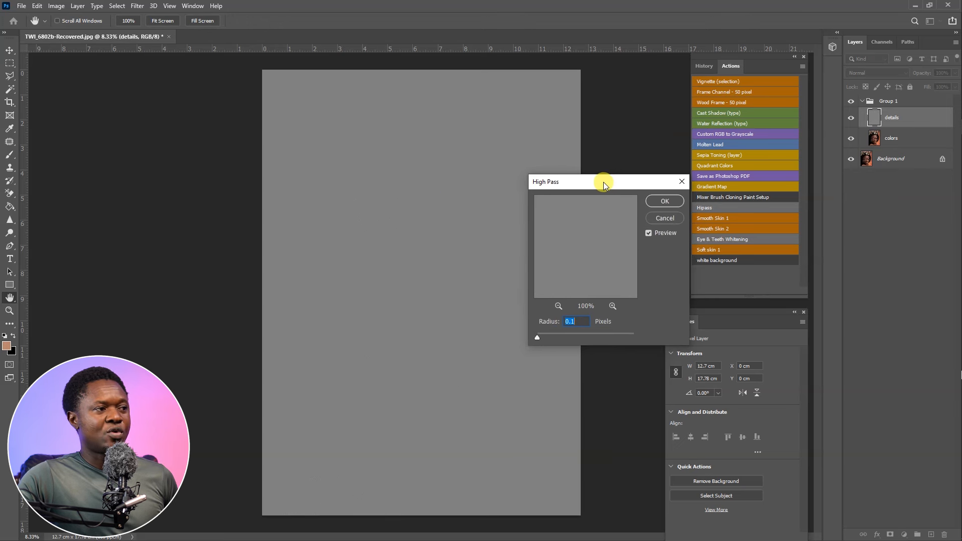
# Preview the High Pass effect on the details layer at radii of 0.2, 8.2 and 44.3 pixels.
pyautogui.moveTo(537, 337); pyautogui.dragTo(538, 339)
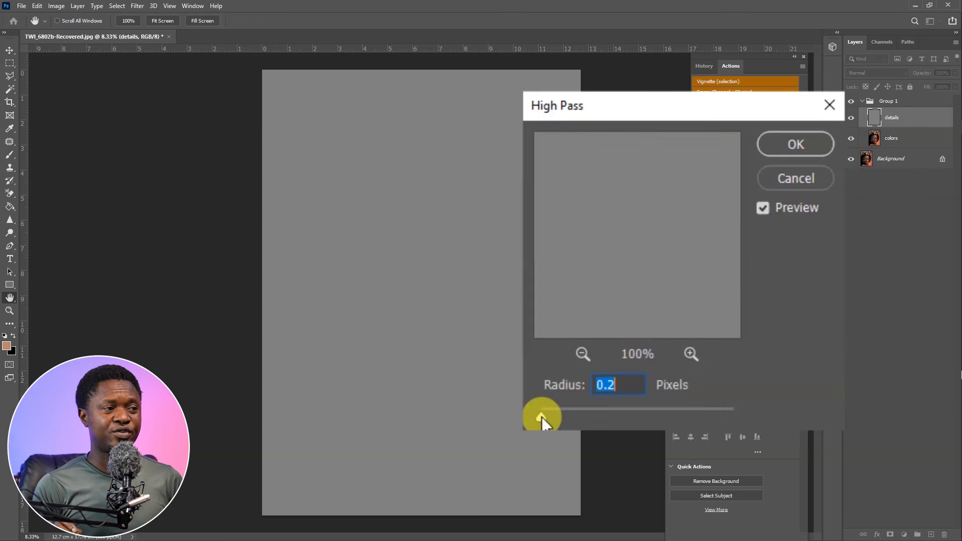
pyautogui.moveTo(543, 417); pyautogui.dragTo(609, 416)
pyautogui.click(543, 418)
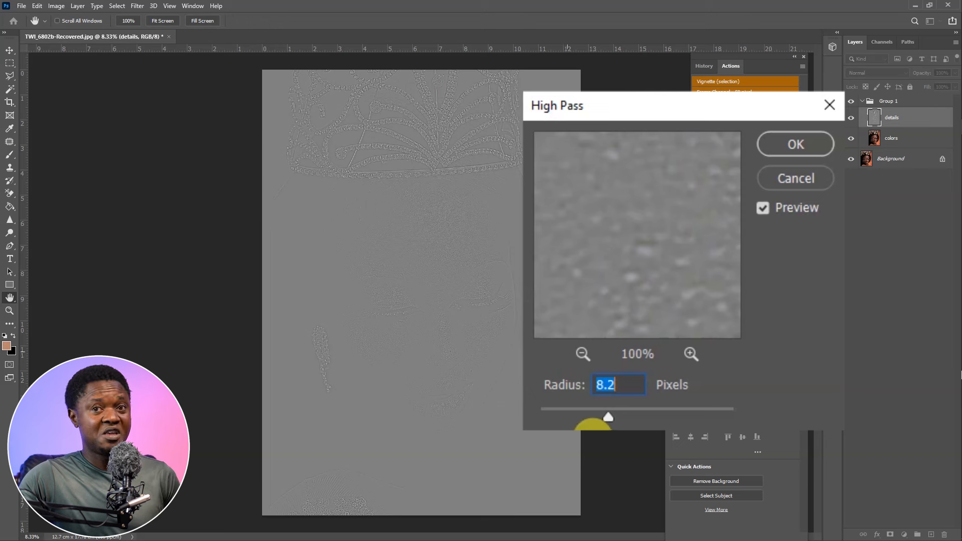
pyautogui.moveTo(609, 418); pyautogui.dragTo(641, 422)
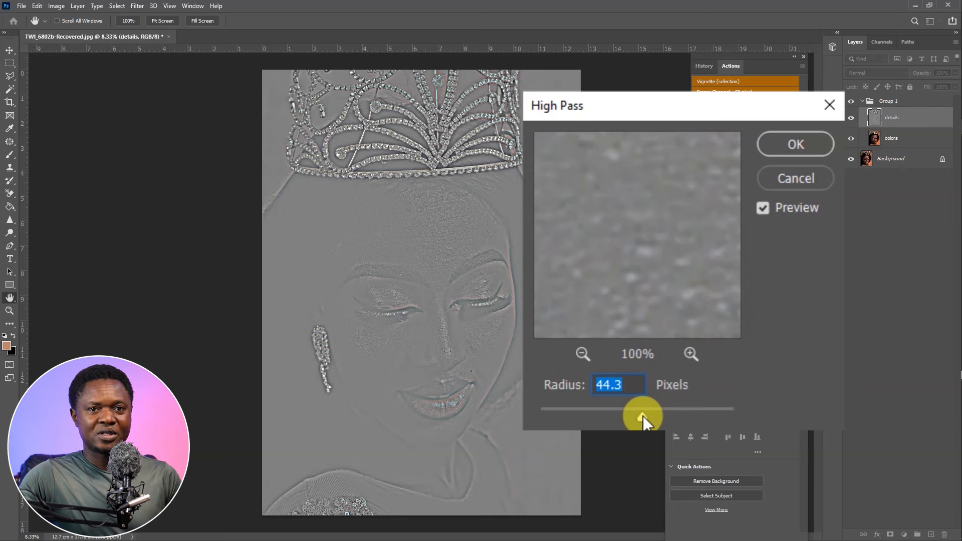
# Apply the High Pass filter to the details layer with a radius of 9.0 pixels.
pyautogui.moveTo(640, 416); pyautogui.dragTo(615, 418)
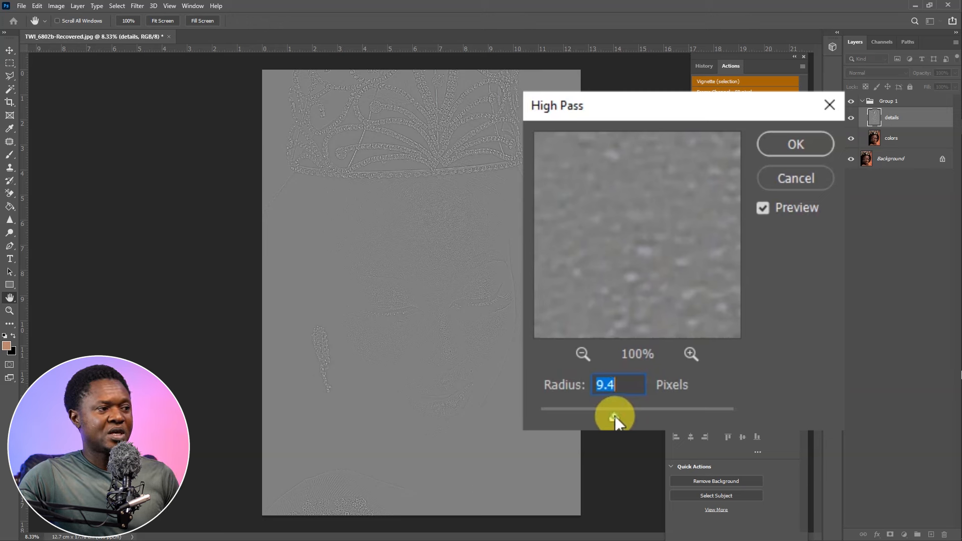
pyautogui.moveTo(615, 416); pyautogui.dragTo(612, 417)
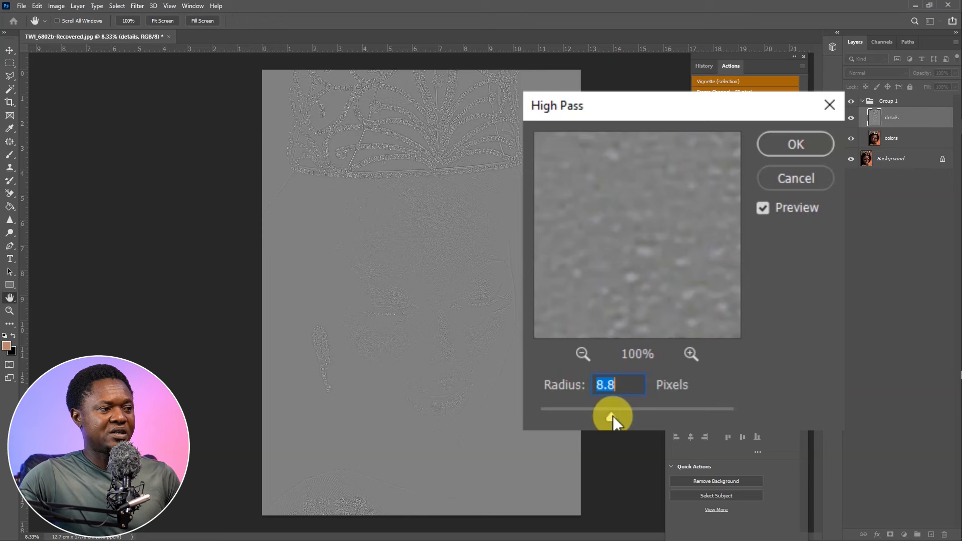
pyautogui.moveTo(612, 416); pyautogui.dragTo(613, 416)
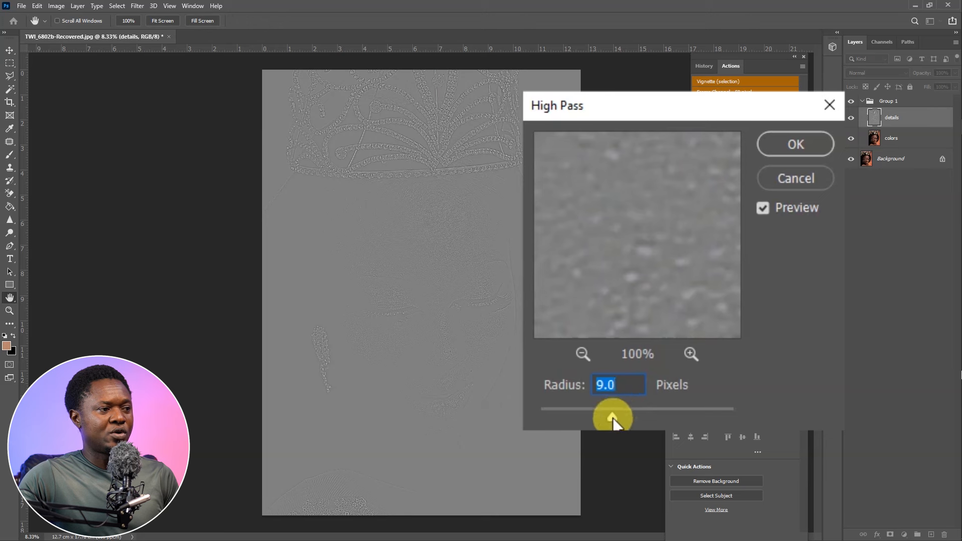
pyautogui.moveTo(614, 418); pyautogui.dragTo(612, 419)
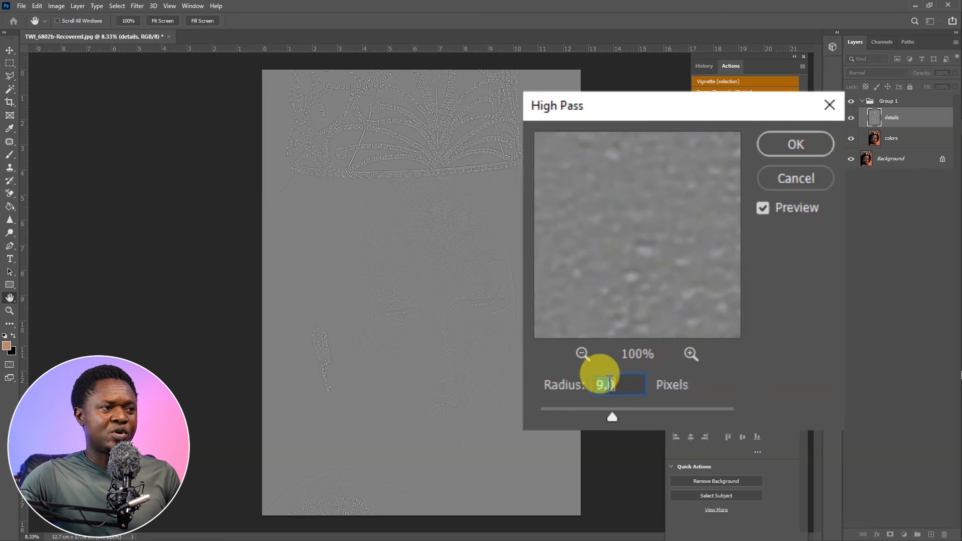
pyautogui.click(797, 144)
# Set the details layer's blend mode to Linear Light.
pyautogui.press('b')
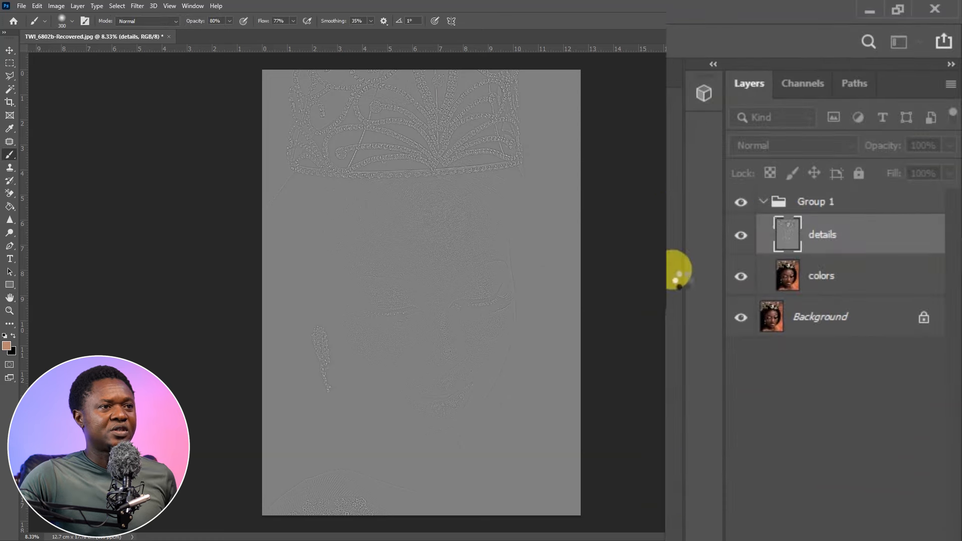
pyautogui.click(801, 147)
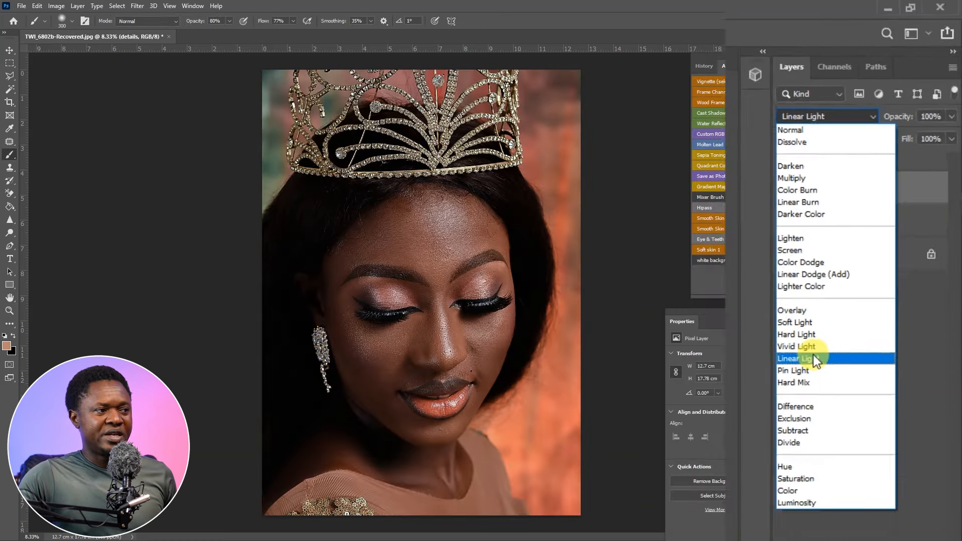
pyautogui.click(777, 448)
# Open the Gaussian Blur filter for the colors layer and lower its radius to 0.1 pixels.
pyautogui.hotkey('ctrl', '+')
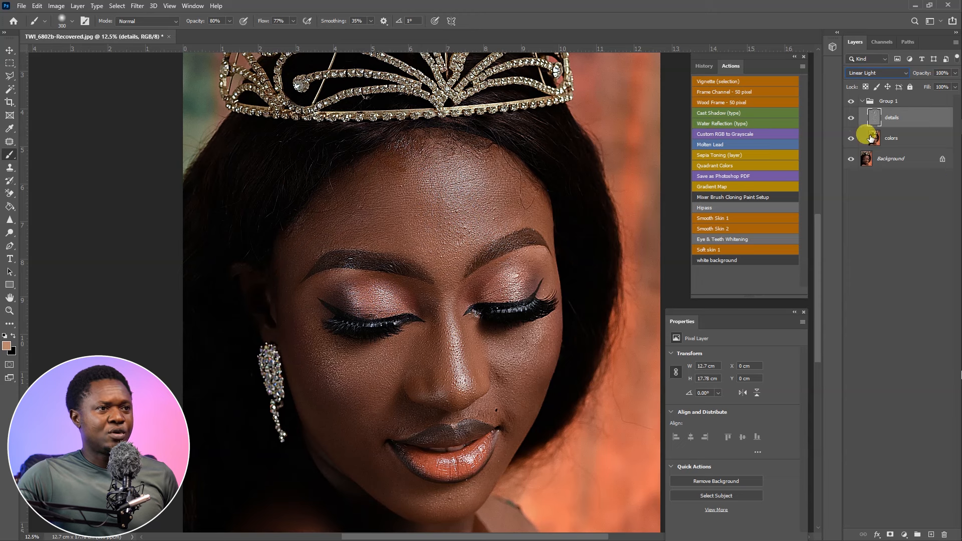
pyautogui.click(823, 281)
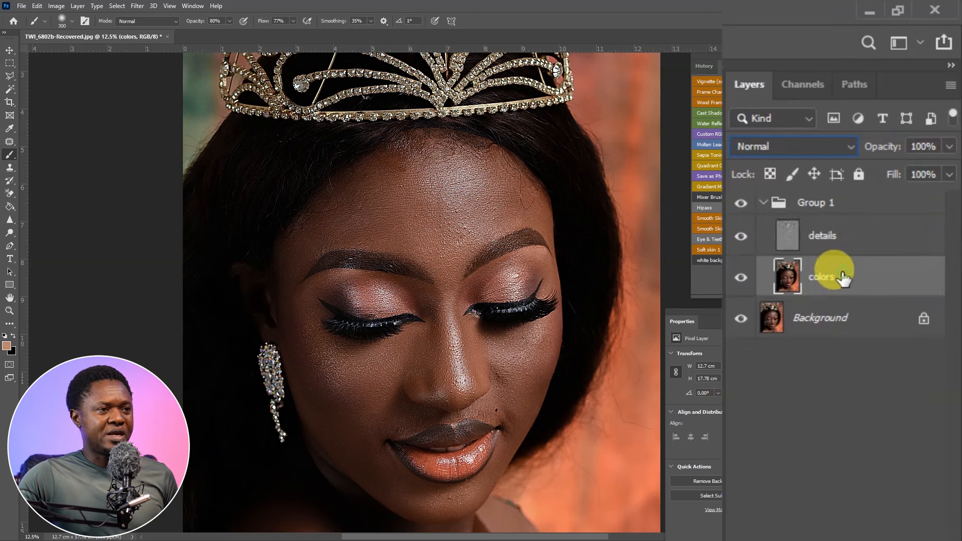
pyautogui.click(137, 6)
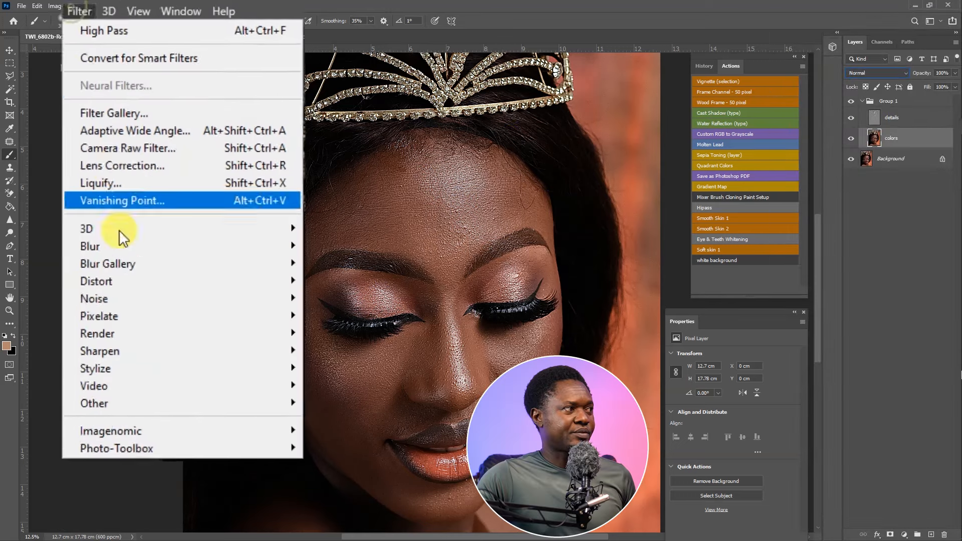
pyautogui.moveTo(122, 245)
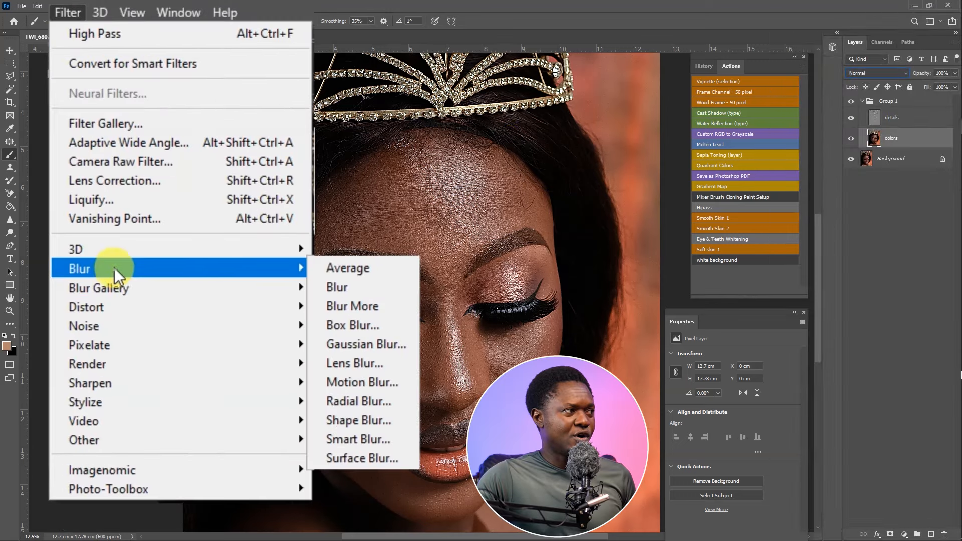
pyautogui.click(366, 342)
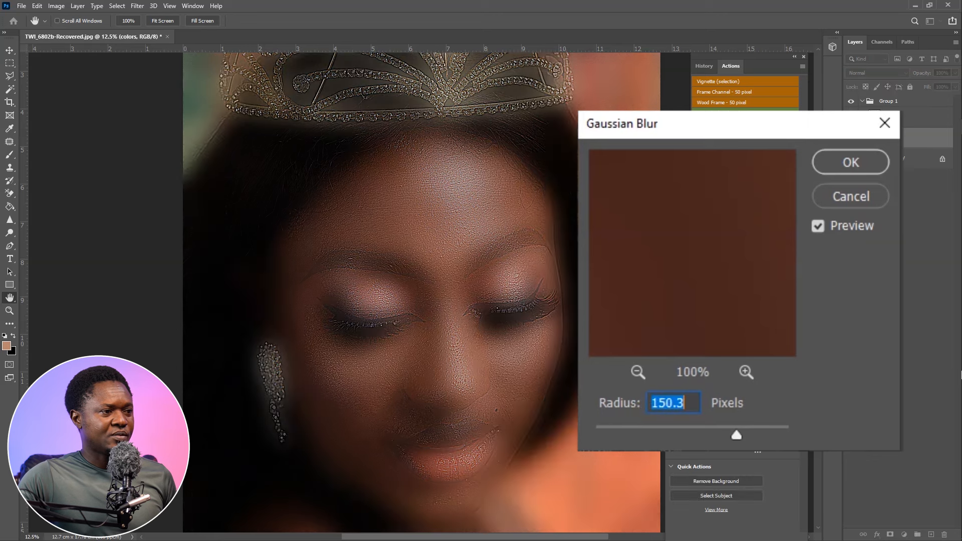
pyautogui.click(736, 435)
pyautogui.moveTo(736, 435); pyautogui.dragTo(591, 443)
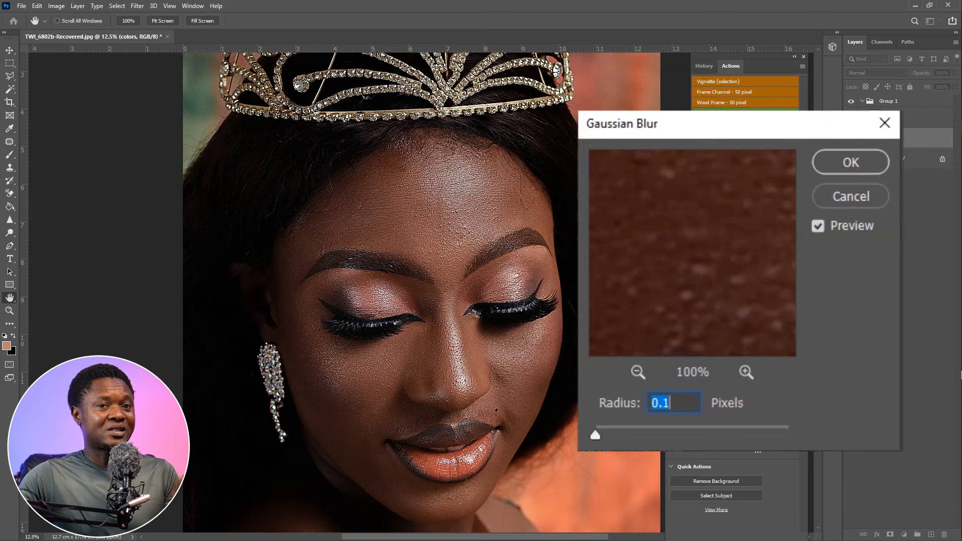
# Apply the Gaussian Blur to the colors layer with a radius of 27.7 pixels.
pyautogui.moveTo(616, 436); pyautogui.dragTo(673, 434)
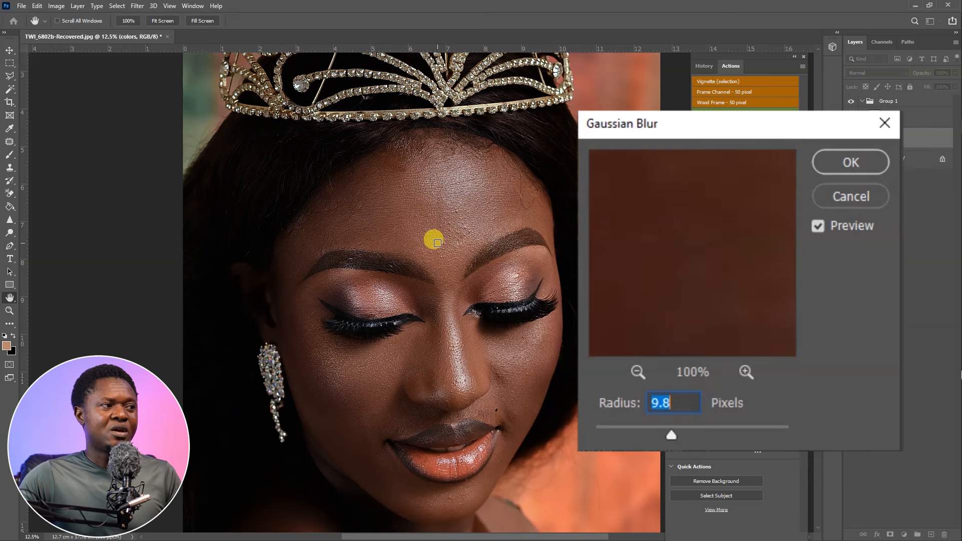
pyautogui.moveTo(671, 436); pyautogui.dragTo(678, 435)
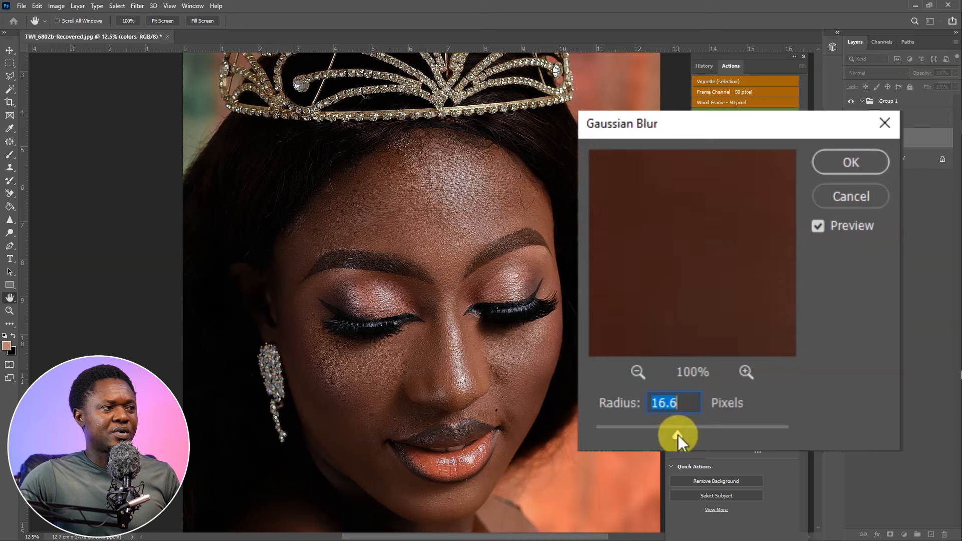
pyautogui.moveTo(678, 435); pyautogui.dragTo(694, 433)
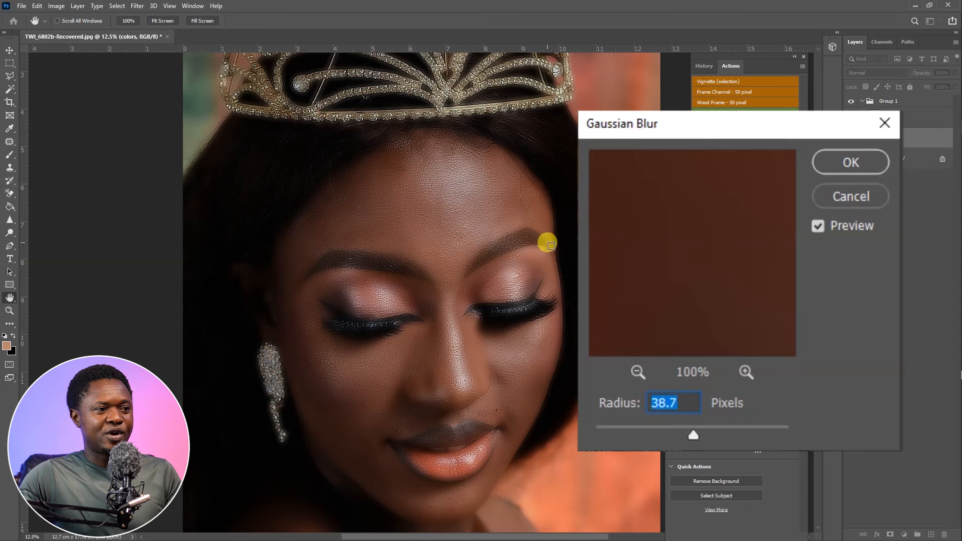
pyautogui.click(684, 433)
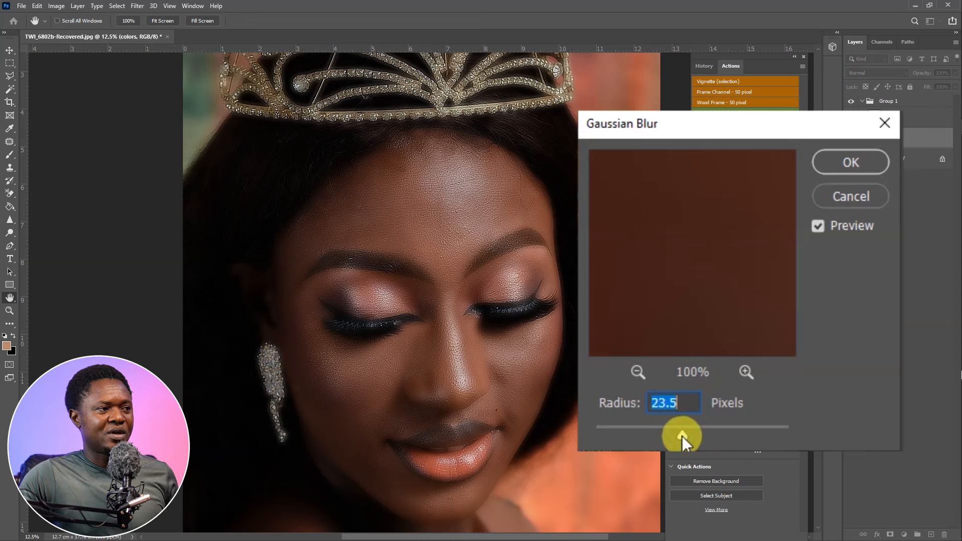
pyautogui.moveTo(681, 435); pyautogui.dragTo(687, 436)
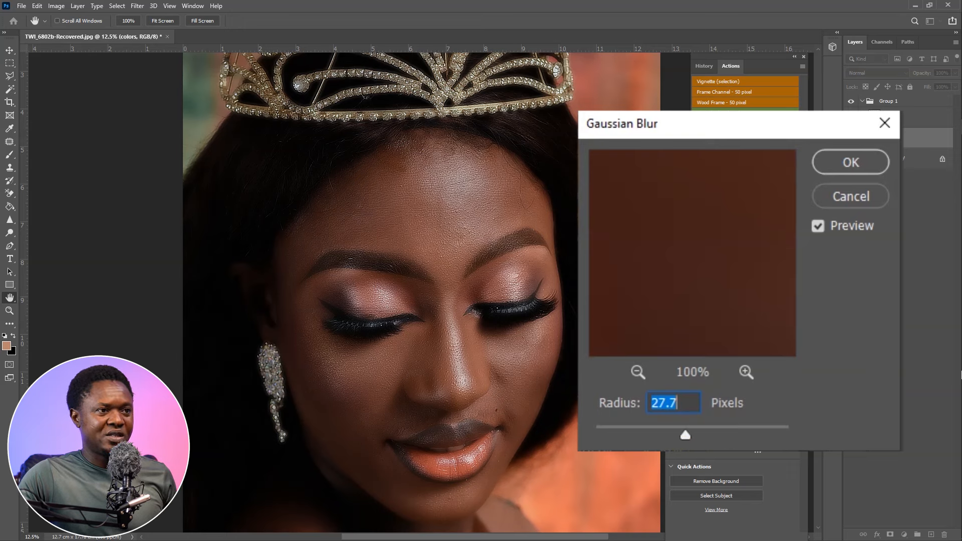
pyautogui.click(851, 163)
# Activate the Brush tool, and hide and reshow Group 1 to compare the effect with the original.
pyautogui.press('b')
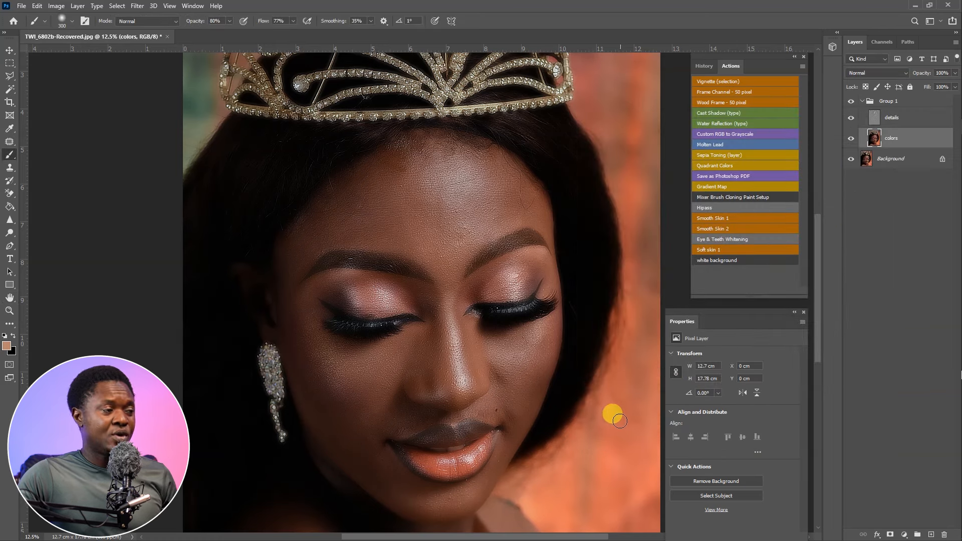
pyautogui.click(852, 102)
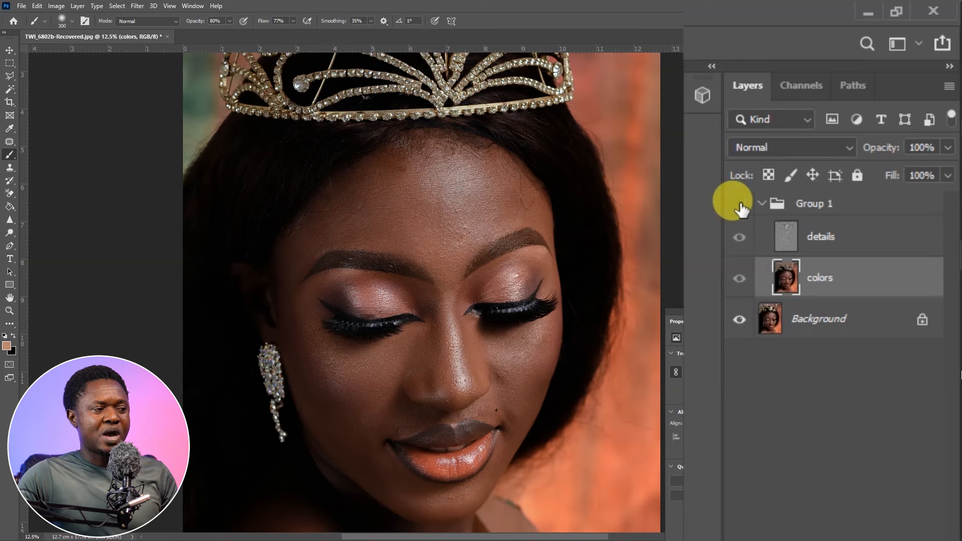
pyautogui.click(740, 205)
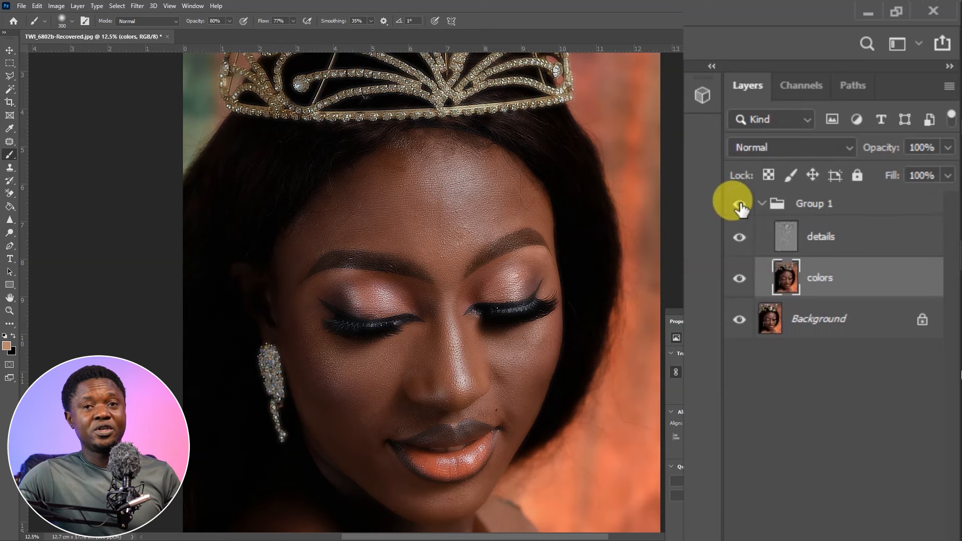
# Collapse Group 1, add a layer mask to it and invert the mask to black.
pyautogui.click(818, 210)
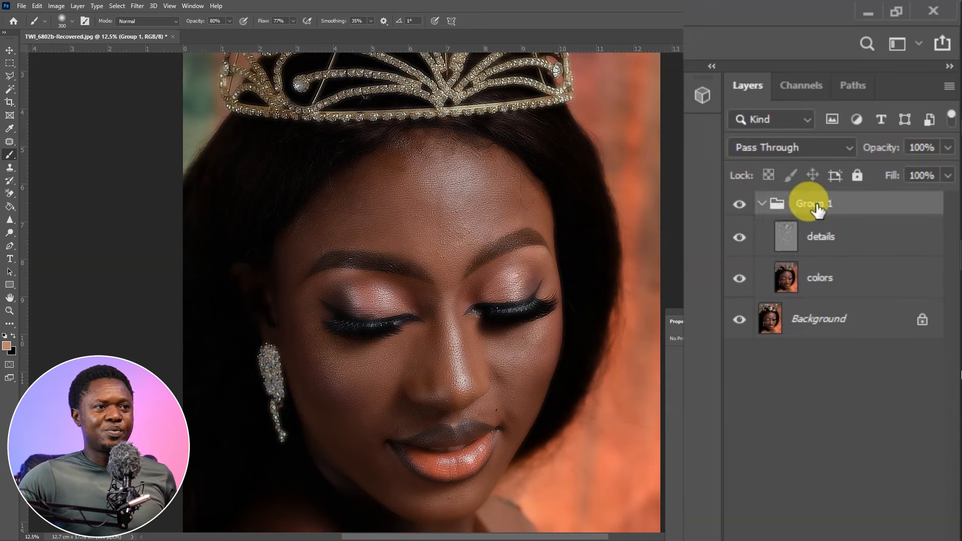
pyautogui.click(762, 204)
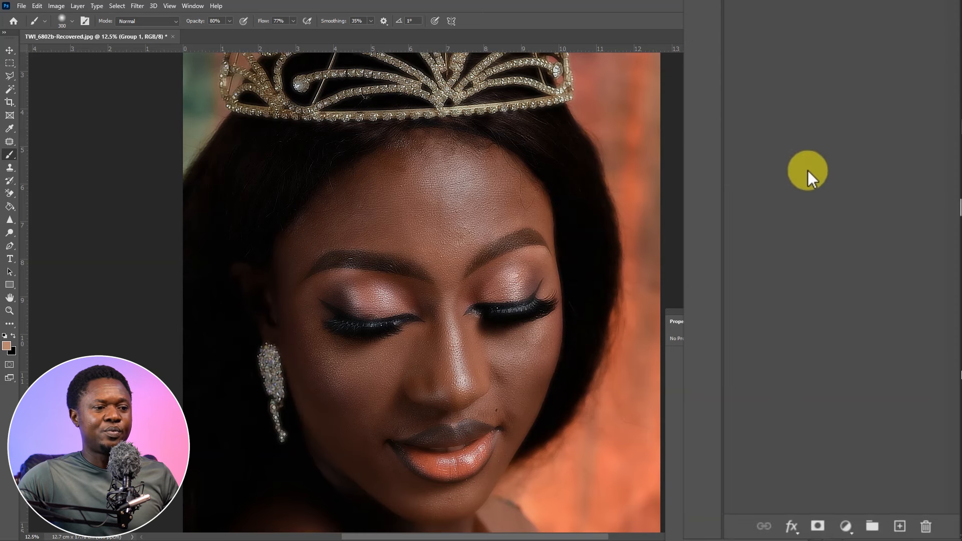
pyautogui.click(819, 526)
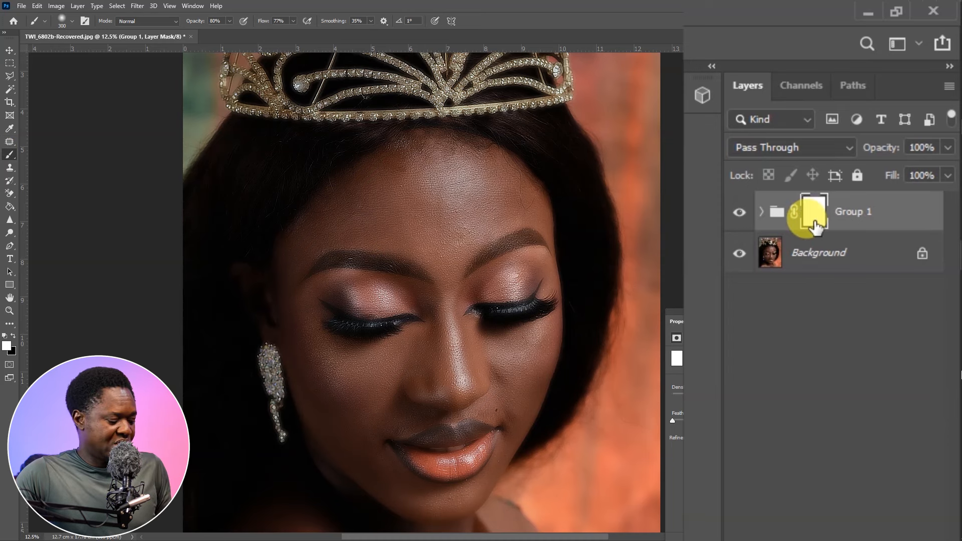
pyautogui.hotkey('ctrl', 'i')
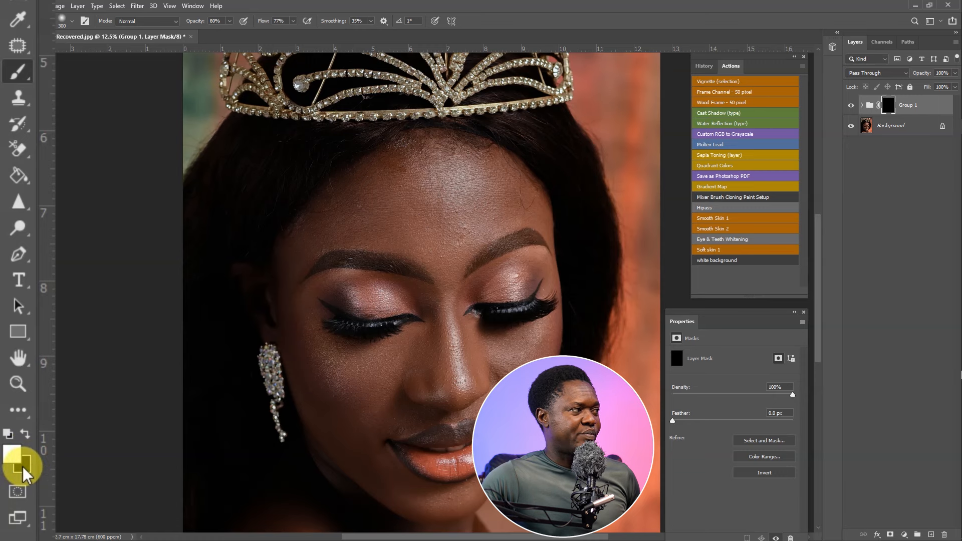
# Set up a soft brush with 0% hardness, 80% opacity and 80% flow.
pyautogui.click(72, 24)
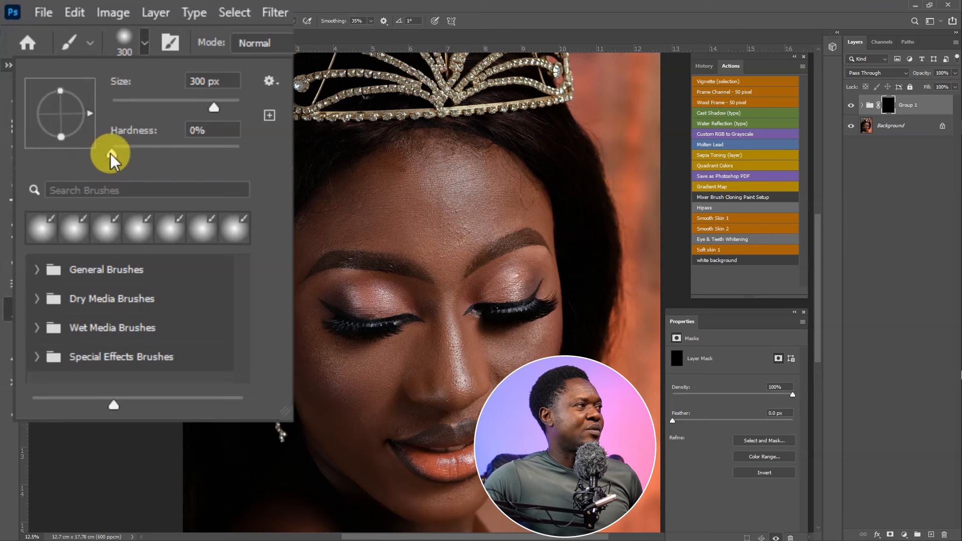
pyautogui.moveTo(112, 153)
pyautogui.mouseDown()
pyautogui.moveTo(166, 154)
pyautogui.moveTo(107, 158)
pyautogui.mouseUp()
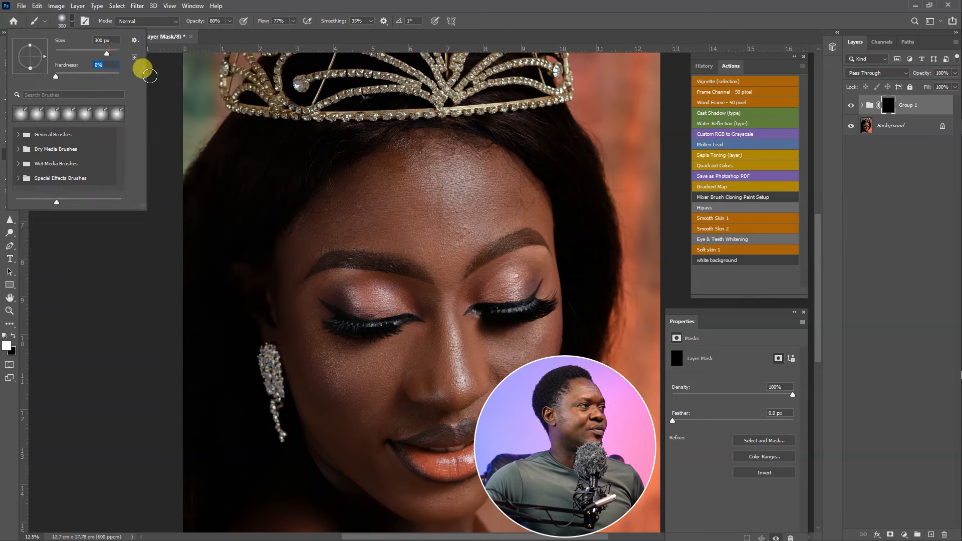
pyautogui.click(230, 23)
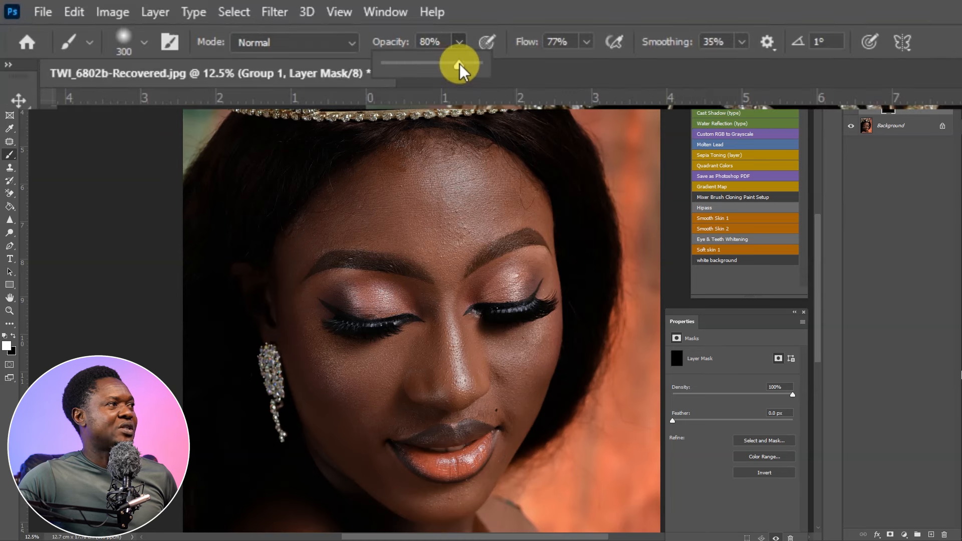
pyautogui.click(585, 41)
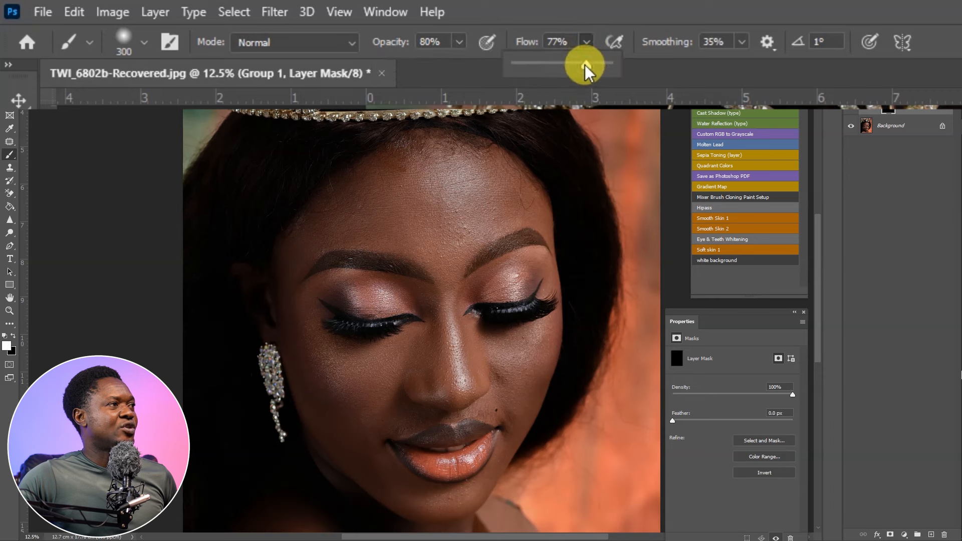
pyautogui.moveTo(586, 65); pyautogui.dragTo(591, 67)
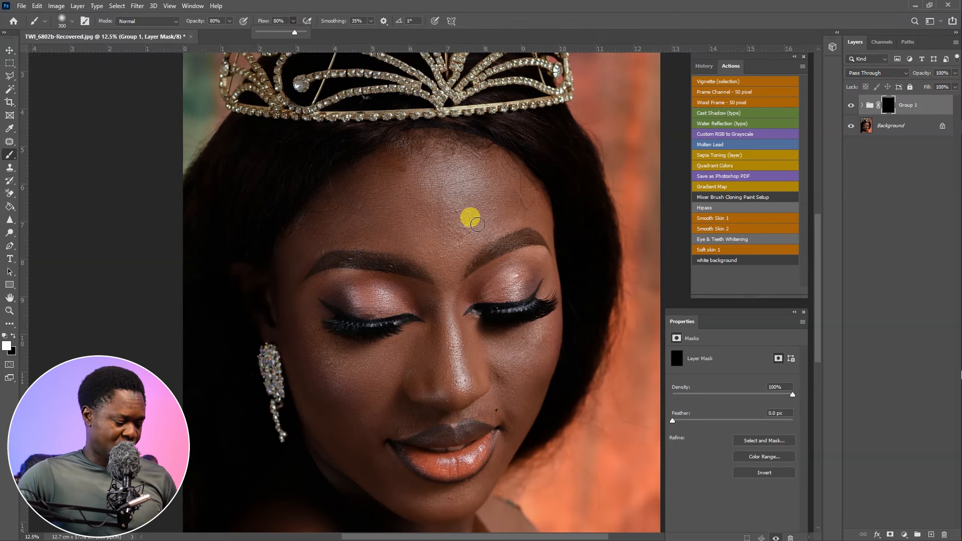
# Enlarge the brush to 500 pixels and paint white on Group 1's mask over the forehead and the cheek opposite the earring.
pyautogui.press(']')
pyautogui.press(']')
pyautogui.moveTo(463, 175)
pyautogui.mouseDown()
pyautogui.moveTo(432, 150)
pyautogui.moveTo(478, 164)
pyautogui.moveTo(485, 177)
pyautogui.moveTo(498, 166)
pyautogui.moveTo(536, 210)
pyautogui.moveTo(471, 239)
pyautogui.moveTo(451, 272)
pyautogui.moveTo(493, 206)
pyautogui.moveTo(447, 232)
pyautogui.moveTo(509, 197)
pyautogui.moveTo(480, 195)
pyautogui.moveTo(453, 214)
pyautogui.moveTo(482, 186)
pyautogui.moveTo(461, 177)
pyautogui.moveTo(439, 189)
pyautogui.moveTo(448, 208)
pyautogui.moveTo(435, 243)
pyautogui.moveTo(441, 197)
pyautogui.moveTo(421, 203)
pyautogui.moveTo(412, 227)
pyautogui.moveTo(504, 208)
pyautogui.moveTo(492, 223)
pyautogui.moveTo(465, 194)
pyautogui.moveTo(415, 222)
pyautogui.moveTo(380, 221)
pyautogui.moveTo(395, 200)
pyautogui.moveTo(385, 206)
pyautogui.moveTo(373, 194)
pyautogui.moveTo(391, 168)
pyautogui.moveTo(377, 182)
pyautogui.moveTo(397, 181)
pyautogui.moveTo(449, 212)
pyautogui.moveTo(409, 217)
pyautogui.moveTo(412, 185)
pyautogui.moveTo(372, 181)
pyautogui.moveTo(341, 198)
pyautogui.moveTo(365, 217)
pyautogui.moveTo(338, 240)
pyautogui.moveTo(399, 232)
pyautogui.moveTo(384, 238)
pyautogui.moveTo(438, 267)
pyautogui.moveTo(410, 233)
pyautogui.moveTo(446, 259)
pyautogui.moveTo(439, 280)
pyautogui.moveTo(459, 253)
pyautogui.moveTo(528, 206)
pyautogui.moveTo(478, 153)
pyautogui.moveTo(489, 156)
pyautogui.moveTo(370, 173)
pyautogui.moveTo(296, 236)
pyautogui.moveTo(307, 255)
pyautogui.moveTo(294, 263)
pyautogui.moveTo(296, 249)
pyautogui.moveTo(286, 281)
pyautogui.moveTo(303, 314)
pyautogui.moveTo(336, 238)
pyautogui.moveTo(357, 221)
pyautogui.moveTo(327, 219)
pyautogui.moveTo(387, 167)
pyautogui.moveTo(469, 161)
pyautogui.moveTo(436, 149)
pyautogui.moveTo(455, 149)
pyautogui.moveTo(505, 185)
pyautogui.moveTo(431, 245)
pyautogui.moveTo(508, 231)
pyautogui.moveTo(510, 258)
pyautogui.moveTo(520, 208)
pyautogui.mouseUp()
pyautogui.hotkey('ctrl', '+')
pyautogui.moveTo(489, 252)
pyautogui.mouseDown()
pyautogui.moveTo(485, 363)
pyautogui.moveTo(496, 333)
pyautogui.moveTo(504, 354)
pyautogui.moveTo(529, 346)
pyautogui.moveTo(532, 310)
pyautogui.moveTo(528, 325)
pyautogui.moveTo(519, 298)
pyautogui.moveTo(530, 331)
pyautogui.moveTo(536, 306)
pyautogui.moveTo(547, 342)
pyautogui.moveTo(549, 332)
pyautogui.moveTo(528, 271)
pyautogui.moveTo(525, 301)
pyautogui.moveTo(502, 220)
pyautogui.moveTo(506, 252)
pyautogui.moveTo(512, 228)
pyautogui.moveTo(501, 238)
pyautogui.moveTo(531, 228)
pyautogui.moveTo(518, 249)
pyautogui.moveTo(590, 185)
pyautogui.moveTo(623, 172)
pyautogui.moveTo(608, 211)
pyautogui.moveTo(563, 219)
pyautogui.moveTo(635, 200)
pyautogui.moveTo(634, 241)
pyautogui.moveTo(640, 225)
pyautogui.moveTo(622, 271)
pyautogui.moveTo(585, 289)
pyautogui.moveTo(567, 281)
pyautogui.moveTo(582, 284)
pyautogui.moveTo(575, 319)
pyautogui.moveTo(586, 315)
pyautogui.moveTo(588, 330)
pyautogui.moveTo(624, 295)
pyautogui.mouseUp()
pyautogui.moveTo(616, 328)
pyautogui.mouseDown()
pyautogui.moveTo(589, 385)
pyautogui.moveTo(552, 371)
pyautogui.moveTo(547, 380)
pyautogui.moveTo(578, 380)
pyautogui.moveTo(406, 307)
pyautogui.moveTo(411, 222)
pyautogui.moveTo(346, 214)
pyautogui.mouseUp()
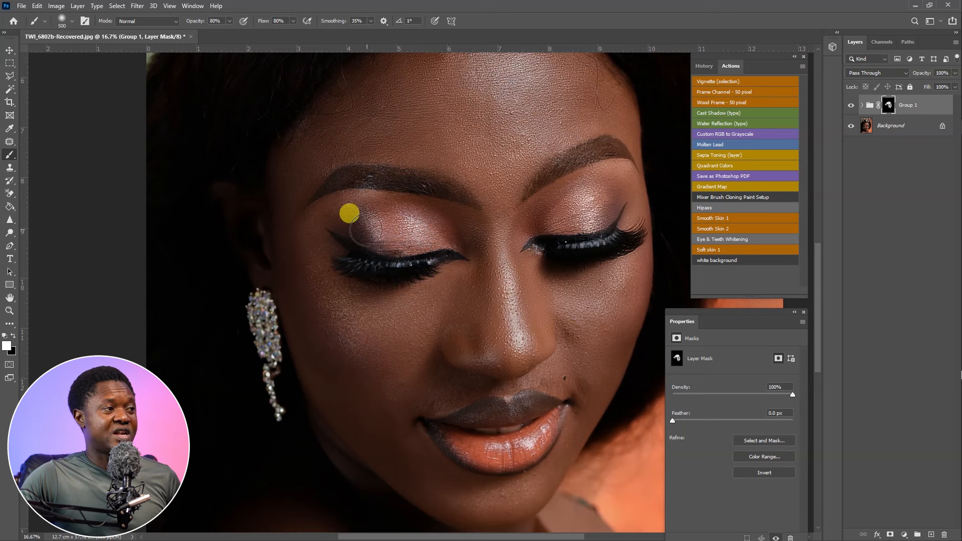
# Paint white on the group mask over the earring-side cheek, around the mouth and over the chin.
pyautogui.moveTo(417, 236)
pyautogui.mouseDown()
pyautogui.moveTo(365, 202)
pyautogui.moveTo(296, 179)
pyautogui.moveTo(318, 157)
pyautogui.moveTo(290, 156)
pyautogui.moveTo(524, 470)
pyautogui.mouseUp()
pyautogui.scroll(-5, 566, 425)
pyautogui.moveTo(576, 281)
pyautogui.mouseDown()
pyautogui.moveTo(517, 386)
pyautogui.moveTo(534, 363)
pyautogui.moveTo(487, 384)
pyautogui.moveTo(440, 382)
pyautogui.moveTo(522, 354)
pyautogui.moveTo(506, 377)
pyautogui.moveTo(541, 318)
pyautogui.moveTo(530, 332)
pyautogui.moveTo(544, 378)
pyautogui.moveTo(514, 389)
pyautogui.mouseUp()
pyautogui.scroll(5, 514, 389)
pyautogui.moveTo(578, 495)
pyautogui.mouseDown()
pyautogui.moveTo(529, 483)
pyautogui.moveTo(479, 381)
pyautogui.moveTo(505, 450)
pyautogui.moveTo(516, 460)
pyautogui.moveTo(523, 441)
pyautogui.moveTo(535, 469)
pyautogui.moveTo(521, 469)
pyautogui.moveTo(507, 386)
pyautogui.moveTo(599, 374)
pyautogui.moveTo(581, 386)
pyautogui.moveTo(536, 396)
pyautogui.moveTo(519, 373)
pyautogui.moveTo(536, 342)
pyautogui.moveTo(581, 341)
pyautogui.moveTo(576, 354)
pyautogui.moveTo(564, 341)
pyautogui.moveTo(591, 341)
pyautogui.moveTo(566, 352)
pyautogui.moveTo(470, 295)
pyautogui.moveTo(449, 351)
pyautogui.moveTo(518, 326)
pyautogui.moveTo(488, 370)
pyautogui.moveTo(538, 289)
pyautogui.moveTo(521, 281)
pyautogui.moveTo(475, 322)
pyautogui.moveTo(525, 385)
pyautogui.moveTo(493, 378)
pyautogui.moveTo(507, 299)
pyautogui.moveTo(519, 342)
pyautogui.moveTo(544, 285)
pyautogui.moveTo(479, 296)
pyautogui.moveTo(461, 330)
pyautogui.moveTo(405, 222)
pyautogui.moveTo(435, 325)
pyautogui.moveTo(456, 322)
pyautogui.moveTo(471, 276)
pyautogui.moveTo(483, 329)
pyautogui.moveTo(514, 381)
pyautogui.moveTo(477, 329)
pyautogui.moveTo(542, 413)
pyautogui.moveTo(573, 430)
pyautogui.moveTo(589, 427)
pyautogui.moveTo(515, 417)
pyautogui.moveTo(607, 340)
pyautogui.moveTo(582, 244)
pyautogui.moveTo(553, 327)
pyautogui.moveTo(564, 327)
pyautogui.moveTo(472, 345)
pyautogui.moveTo(557, 364)
pyautogui.moveTo(545, 349)
pyautogui.moveTo(513, 343)
pyautogui.moveTo(564, 333)
pyautogui.moveTo(617, 163)
pyautogui.moveTo(524, 156)
pyautogui.moveTo(509, 222)
pyautogui.mouseUp()
pyautogui.scroll(-2, 491, 371)
pyautogui.hscroll(-3, 528, 430)
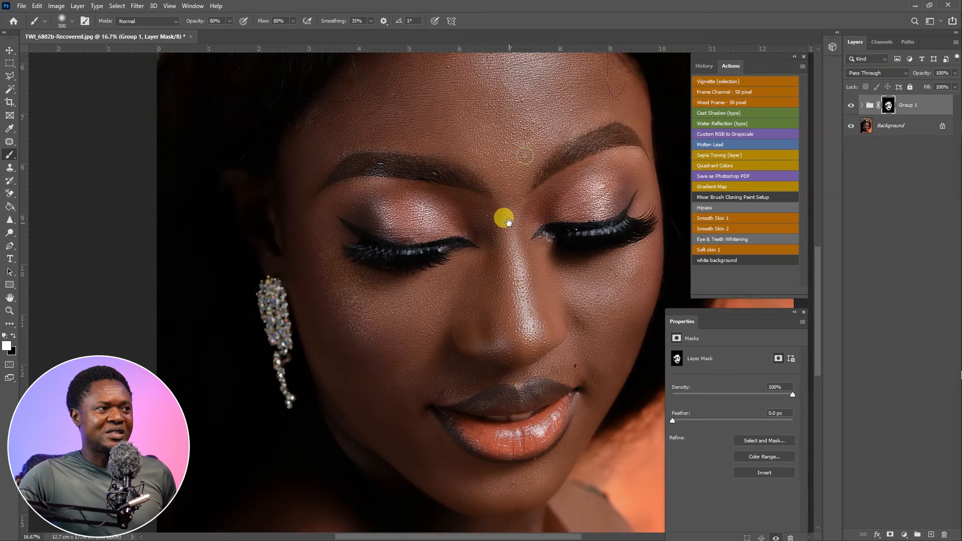
# Paint white on the group mask over the nose, between the eyebrows, around the brows and over the neck and chest skin.
pyautogui.moveTo(516, 350); pyautogui.dragTo(530, 250)
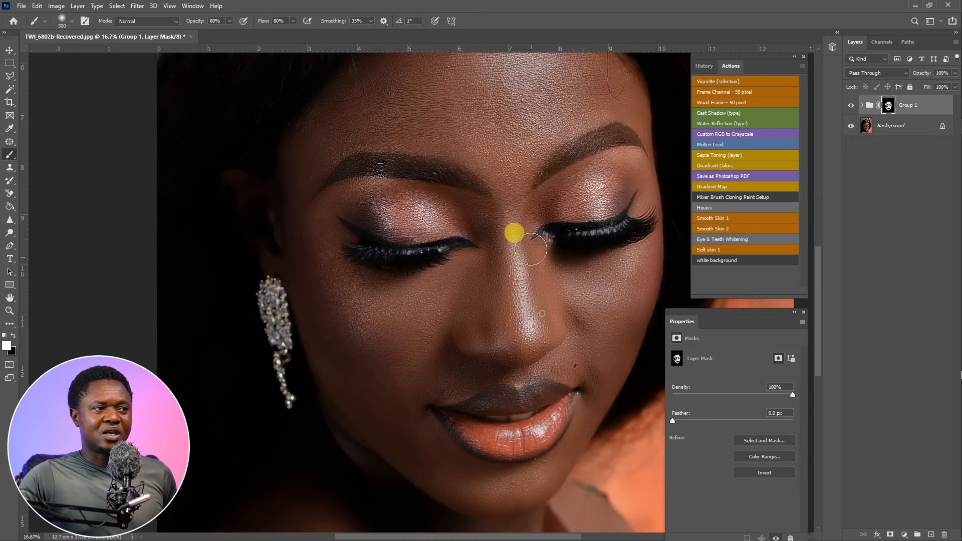
pyautogui.moveTo(520, 187); pyautogui.dragTo(570, 218)
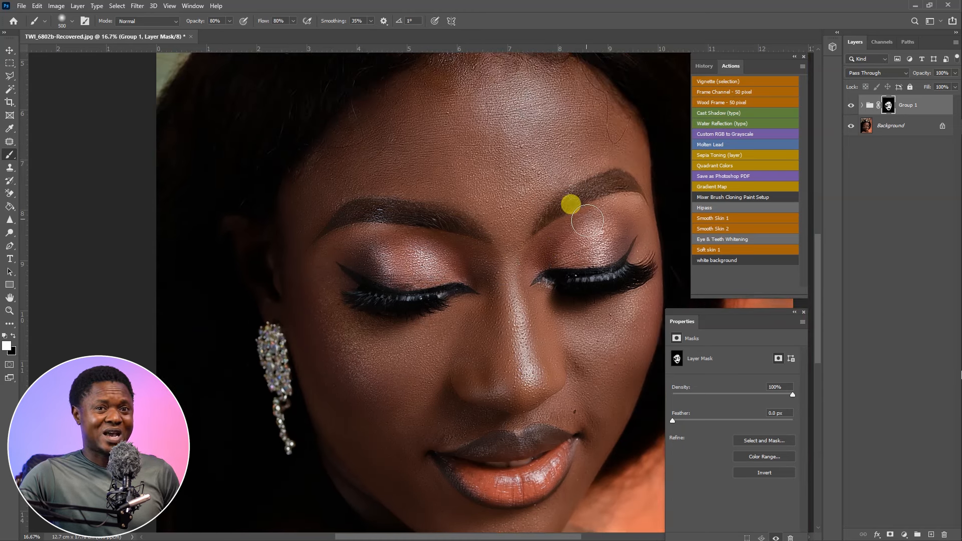
pyautogui.moveTo(639, 170)
pyautogui.mouseDown()
pyautogui.moveTo(601, 90)
pyautogui.moveTo(585, 85)
pyautogui.moveTo(602, 140)
pyautogui.moveTo(444, 111)
pyautogui.mouseUp()
pyautogui.scroll(-6, 539, 251)
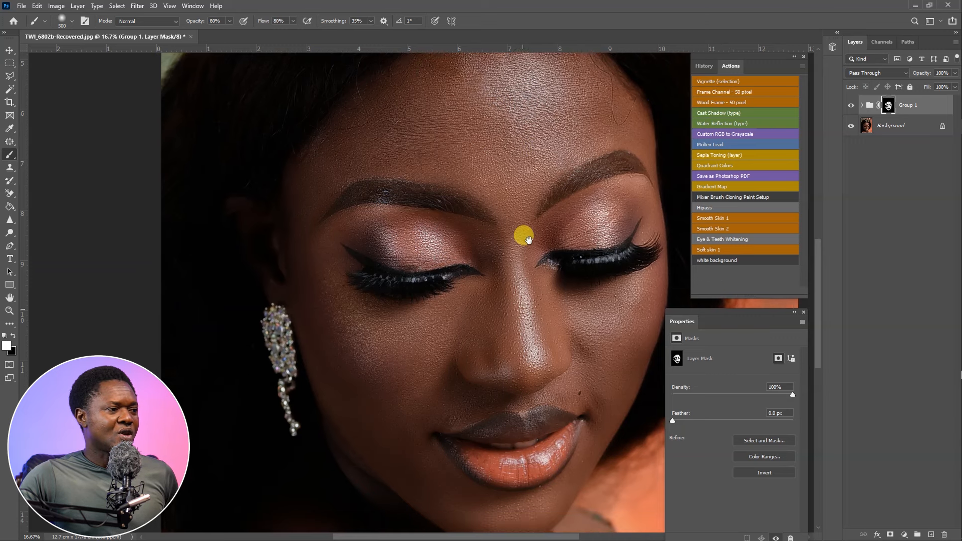
pyautogui.moveTo(367, 424)
pyautogui.mouseDown()
pyautogui.moveTo(309, 409)
pyautogui.moveTo(344, 438)
pyautogui.moveTo(269, 456)
pyautogui.mouseUp()
pyautogui.moveTo(209, 473)
pyautogui.mouseDown()
pyautogui.moveTo(236, 427)
pyautogui.moveTo(248, 438)
pyautogui.moveTo(292, 391)
pyautogui.moveTo(393, 453)
pyautogui.moveTo(479, 472)
pyautogui.moveTo(527, 469)
pyautogui.moveTo(548, 430)
pyautogui.moveTo(509, 501)
pyautogui.mouseUp()
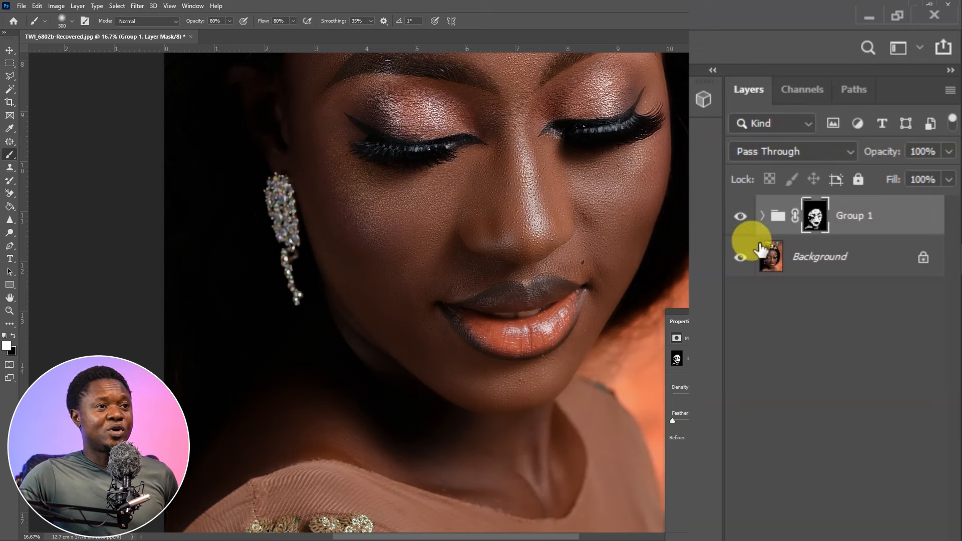
# Expand Group 1 and hide the details layer to expose unpainted skin patches on the forehead.
pyautogui.click(763, 217)
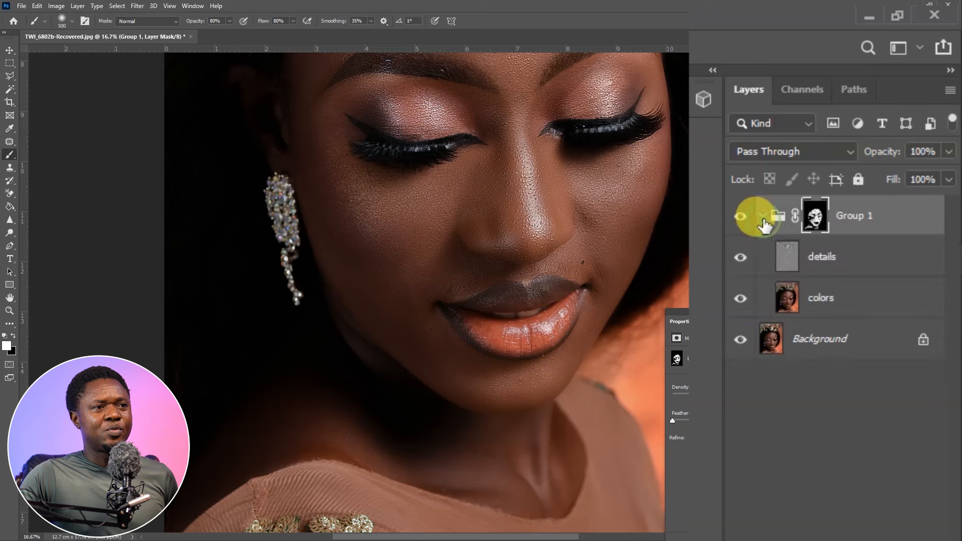
pyautogui.click(741, 257)
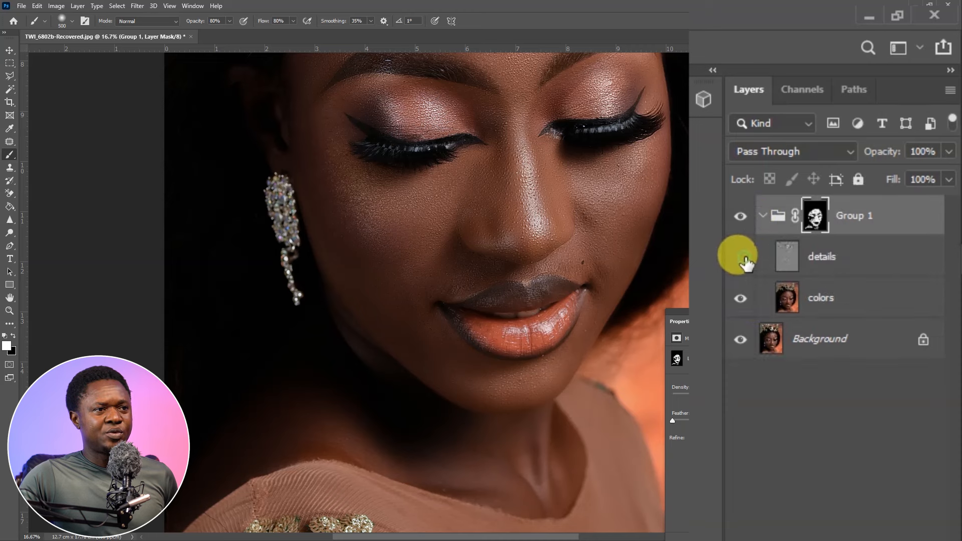
pyautogui.click(741, 257)
pyautogui.moveTo(584, 206)
pyautogui.mouseDown()
pyautogui.moveTo(578, 289)
pyautogui.moveTo(591, 337)
pyautogui.mouseUp()
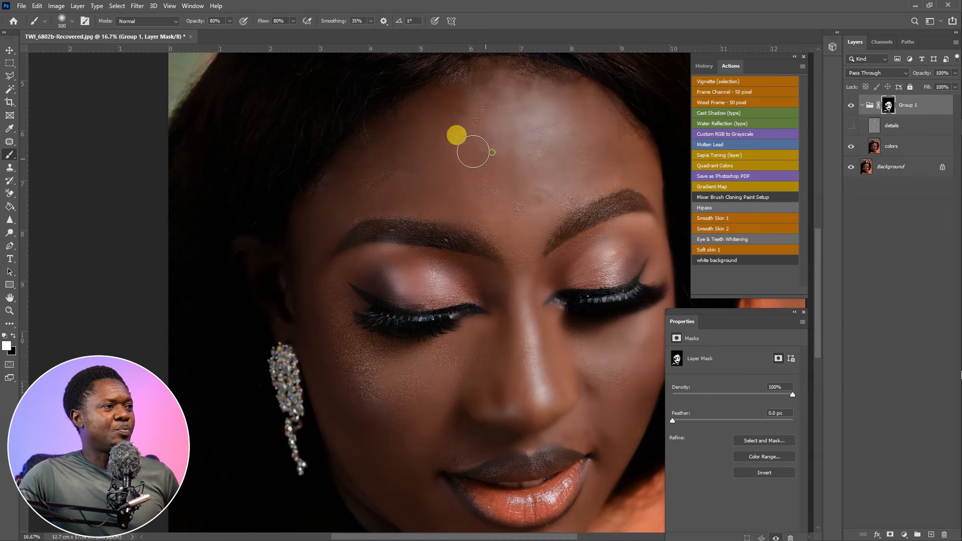
# Paint white on the group mask over the missed skin patches on the forehead, nose, cheeks and chin.
pyautogui.moveTo(481, 110)
pyautogui.mouseDown()
pyautogui.moveTo(526, 144)
pyautogui.moveTo(542, 171)
pyautogui.moveTo(545, 142)
pyautogui.moveTo(535, 150)
pyautogui.moveTo(551, 129)
pyautogui.mouseUp()
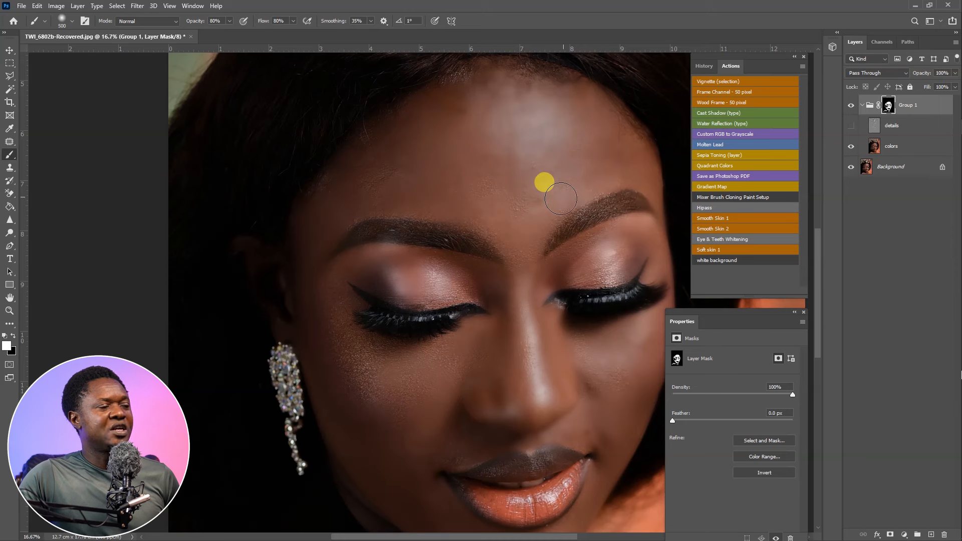
pyautogui.moveTo(520, 194)
pyautogui.mouseDown()
pyautogui.moveTo(506, 212)
pyautogui.moveTo(518, 212)
pyautogui.moveTo(514, 218)
pyautogui.moveTo(556, 165)
pyautogui.moveTo(543, 156)
pyautogui.moveTo(515, 178)
pyautogui.moveTo(526, 169)
pyautogui.moveTo(470, 188)
pyautogui.moveTo(494, 214)
pyautogui.moveTo(482, 213)
pyautogui.moveTo(565, 180)
pyautogui.moveTo(524, 204)
pyautogui.moveTo(541, 173)
pyautogui.moveTo(499, 167)
pyautogui.moveTo(526, 137)
pyautogui.moveTo(480, 127)
pyautogui.moveTo(507, 110)
pyautogui.moveTo(432, 131)
pyautogui.moveTo(369, 179)
pyautogui.moveTo(383, 183)
pyautogui.moveTo(361, 186)
pyautogui.moveTo(378, 187)
pyautogui.moveTo(361, 198)
pyautogui.moveTo(373, 203)
pyautogui.moveTo(339, 221)
pyautogui.moveTo(408, 196)
pyautogui.moveTo(468, 209)
pyautogui.moveTo(403, 203)
pyautogui.moveTo(484, 215)
pyautogui.moveTo(471, 215)
pyautogui.moveTo(502, 230)
pyautogui.moveTo(518, 259)
pyautogui.moveTo(529, 244)
pyautogui.moveTo(520, 272)
pyautogui.moveTo(537, 290)
pyautogui.moveTo(459, 382)
pyautogui.moveTo(565, 241)
pyautogui.moveTo(566, 253)
pyautogui.moveTo(520, 274)
pyautogui.moveTo(510, 254)
pyautogui.moveTo(521, 241)
pyautogui.moveTo(509, 226)
pyautogui.moveTo(451, 240)
pyautogui.moveTo(463, 235)
pyautogui.moveTo(444, 233)
pyautogui.moveTo(416, 202)
pyautogui.moveTo(422, 208)
pyautogui.moveTo(411, 172)
pyautogui.moveTo(434, 251)
pyautogui.moveTo(478, 276)
pyautogui.moveTo(479, 293)
pyautogui.moveTo(492, 281)
pyautogui.moveTo(453, 275)
pyautogui.moveTo(389, 172)
pyautogui.moveTo(480, 310)
pyautogui.moveTo(458, 343)
pyautogui.moveTo(586, 438)
pyautogui.moveTo(580, 277)
pyautogui.moveTo(596, 258)
pyautogui.moveTo(593, 243)
pyautogui.moveTo(589, 346)
pyautogui.moveTo(551, 507)
pyautogui.mouseUp()
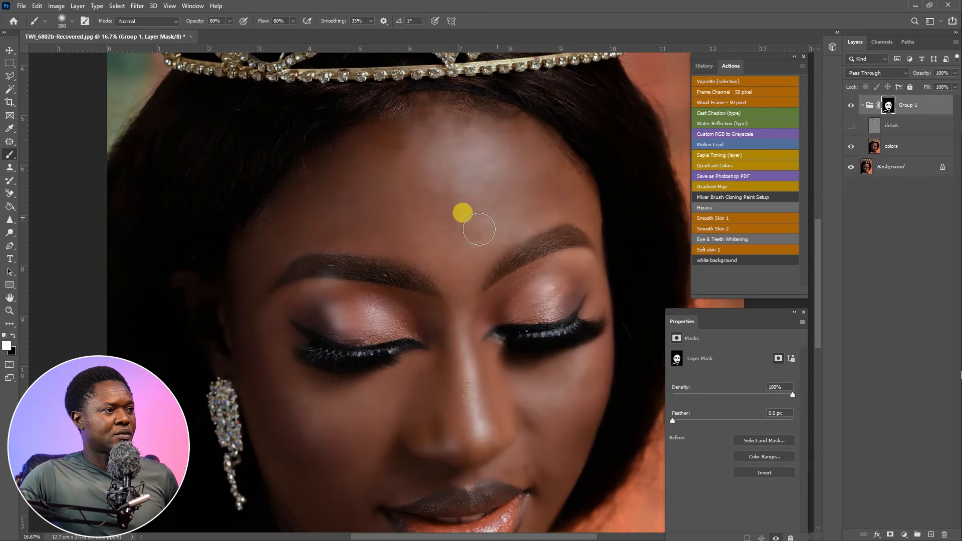
pyautogui.moveTo(358, 207)
pyautogui.mouseDown()
pyautogui.moveTo(486, 231)
pyautogui.moveTo(432, 244)
pyautogui.moveTo(507, 261)
pyautogui.moveTo(474, 95)
pyautogui.moveTo(478, 106)
pyautogui.moveTo(483, 92)
pyautogui.moveTo(483, 167)
pyautogui.moveTo(470, 104)
pyautogui.moveTo(471, 198)
pyautogui.moveTo(495, 212)
pyautogui.moveTo(488, 196)
pyautogui.moveTo(556, 184)
pyautogui.moveTo(566, 161)
pyautogui.moveTo(554, 176)
pyautogui.moveTo(564, 167)
pyautogui.moveTo(555, 233)
pyautogui.moveTo(389, 196)
pyautogui.moveTo(409, 174)
pyautogui.moveTo(356, 207)
pyautogui.moveTo(302, 168)
pyautogui.moveTo(325, 239)
pyautogui.moveTo(301, 155)
pyautogui.moveTo(308, 234)
pyautogui.moveTo(368, 234)
pyautogui.moveTo(353, 277)
pyautogui.moveTo(364, 275)
pyautogui.moveTo(390, 313)
pyautogui.mouseUp()
pyautogui.moveTo(407, 326); pyautogui.dragTo(422, 262)
pyautogui.moveTo(497, 311)
pyautogui.mouseDown()
pyautogui.moveTo(520, 365)
pyautogui.moveTo(463, 356)
pyautogui.moveTo(430, 325)
pyautogui.moveTo(391, 333)
pyautogui.moveTo(443, 363)
pyautogui.moveTo(487, 365)
pyautogui.moveTo(332, 325)
pyautogui.moveTo(258, 326)
pyautogui.moveTo(299, 285)
pyautogui.moveTo(215, 302)
pyautogui.moveTo(212, 338)
pyautogui.moveTo(192, 352)
pyautogui.moveTo(234, 320)
pyautogui.moveTo(288, 310)
pyautogui.moveTo(523, 347)
pyautogui.moveTo(493, 298)
pyautogui.moveTo(514, 322)
pyautogui.moveTo(469, 371)
pyautogui.moveTo(318, 279)
pyautogui.mouseUp()
pyautogui.moveTo(420, 272); pyautogui.dragTo(405, 399)
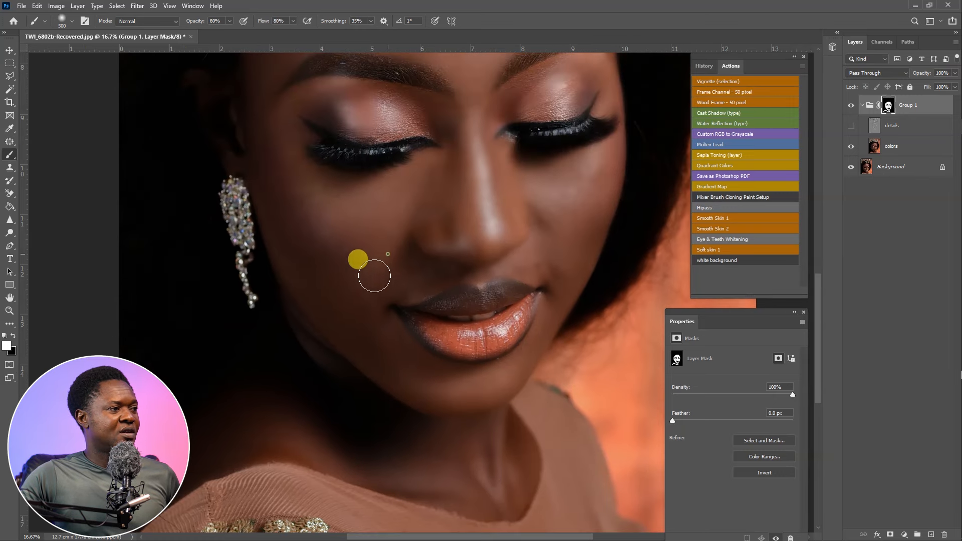
pyautogui.moveTo(627, 263); pyautogui.dragTo(569, 394)
pyautogui.moveTo(514, 292); pyautogui.dragTo(504, 354)
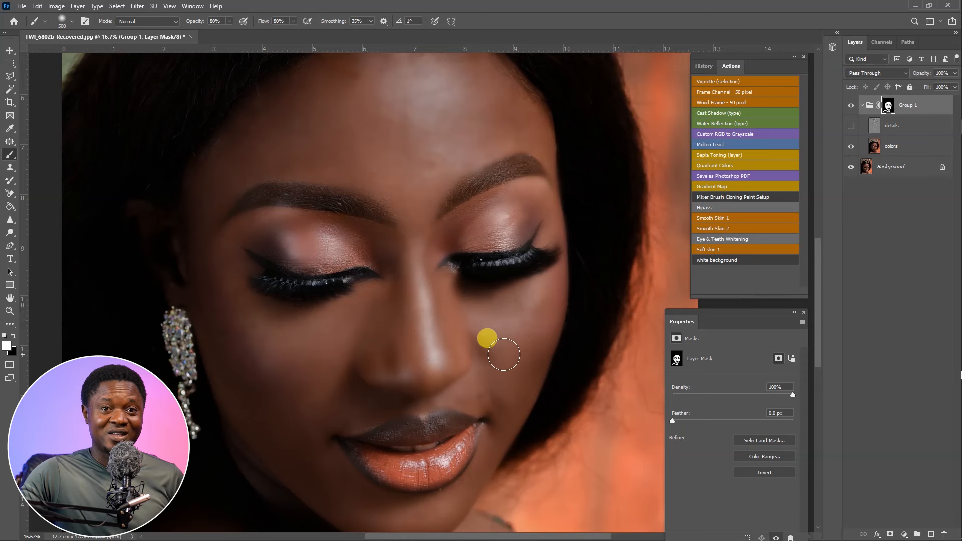
# Show the details layer again and review the smoothed skin across the face.
pyautogui.hotkey('ctrl', '-')
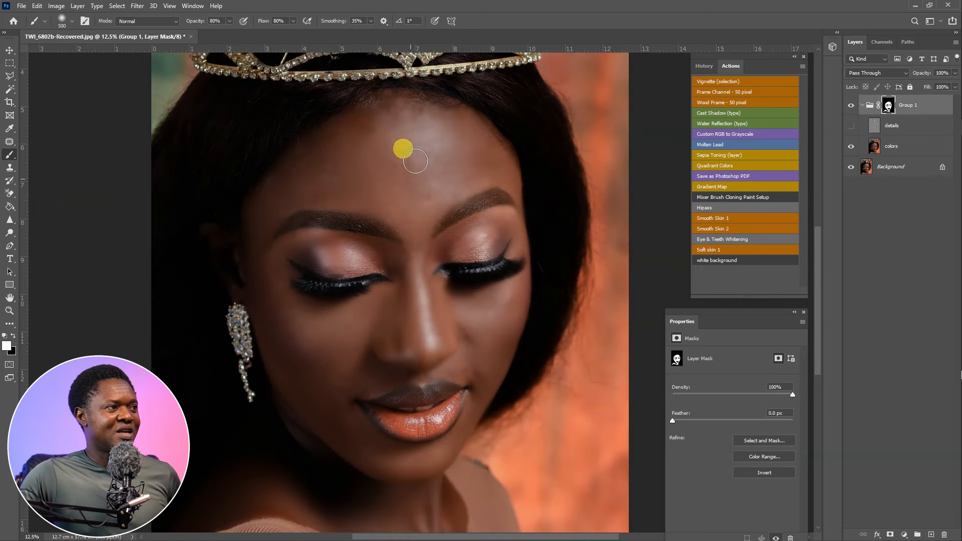
pyautogui.click(851, 127)
pyautogui.hotkey('ctrl', '+')
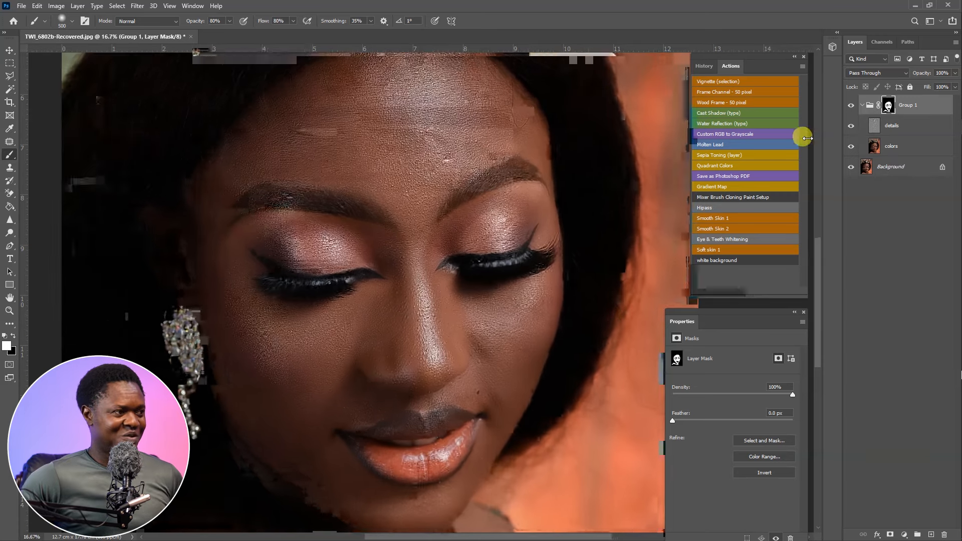
pyautogui.moveTo(471, 247); pyautogui.dragTo(550, 223)
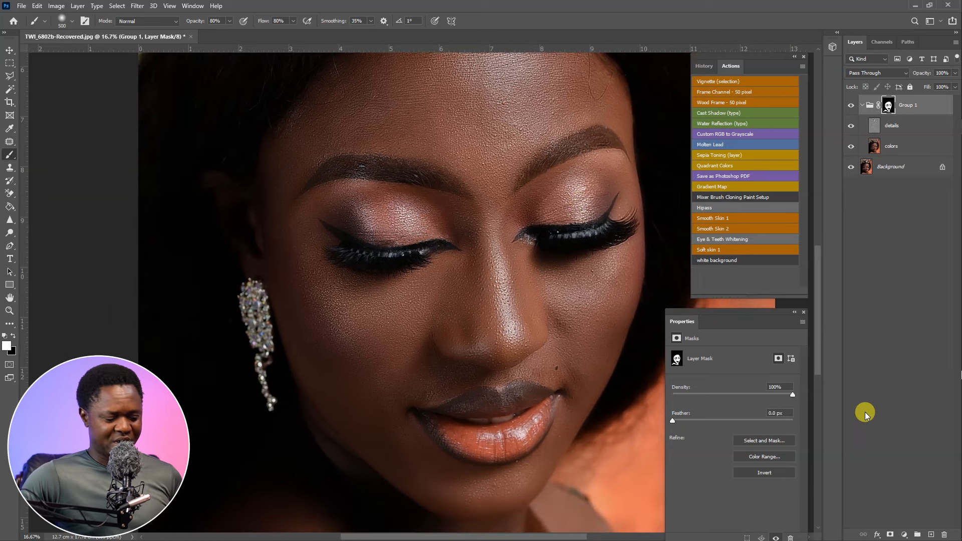
pyautogui.hotkey('ctrl', '-')
pyautogui.hotkey('ctrl', '-')
pyautogui.hotkey('ctrl', '+')
pyautogui.hotkey('ctrl', '+')
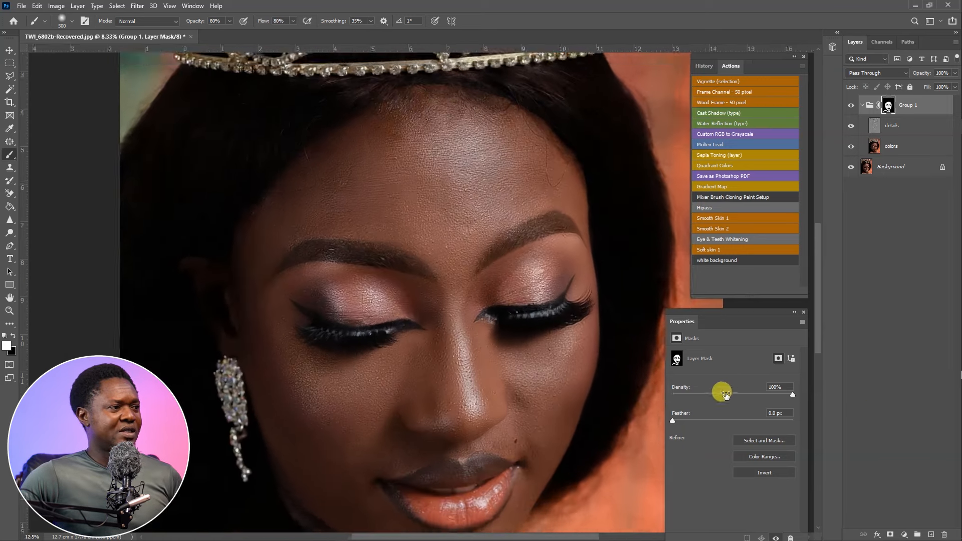
pyautogui.moveTo(542, 398); pyautogui.dragTo(544, 333)
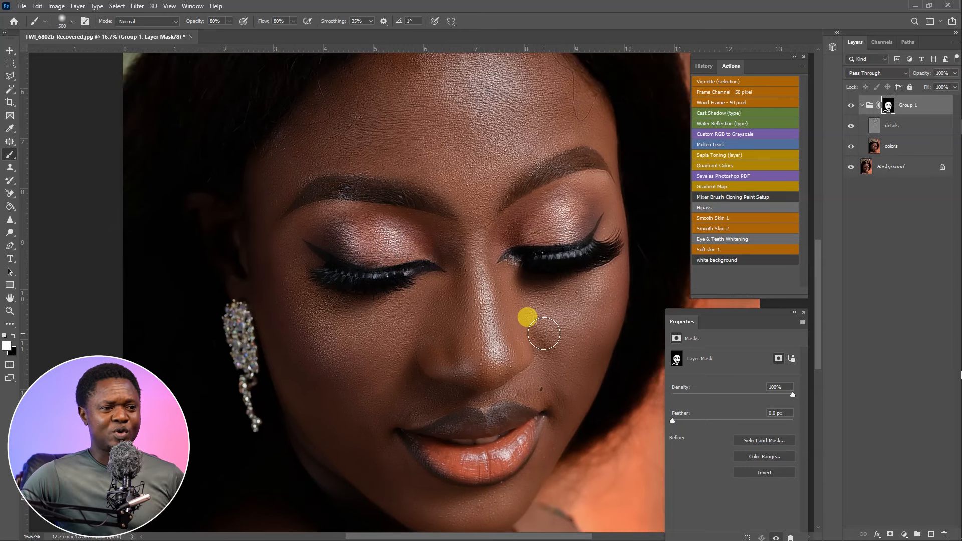
# Touch up the group mask beside the corner of the mouth and reduce Group 1's opacity to 92%.
pyautogui.hotkey('ctrl', '-')
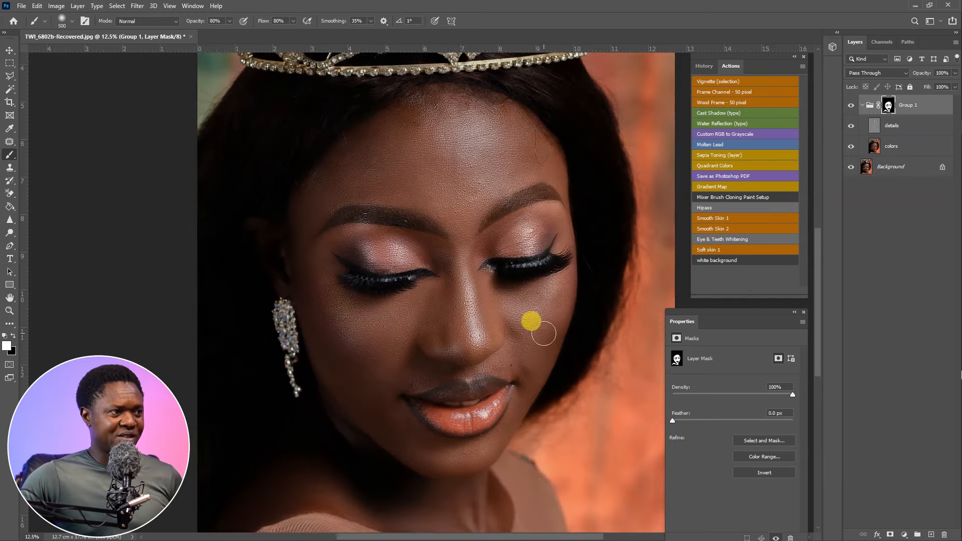
pyautogui.moveTo(512, 369); pyautogui.dragTo(523, 400)
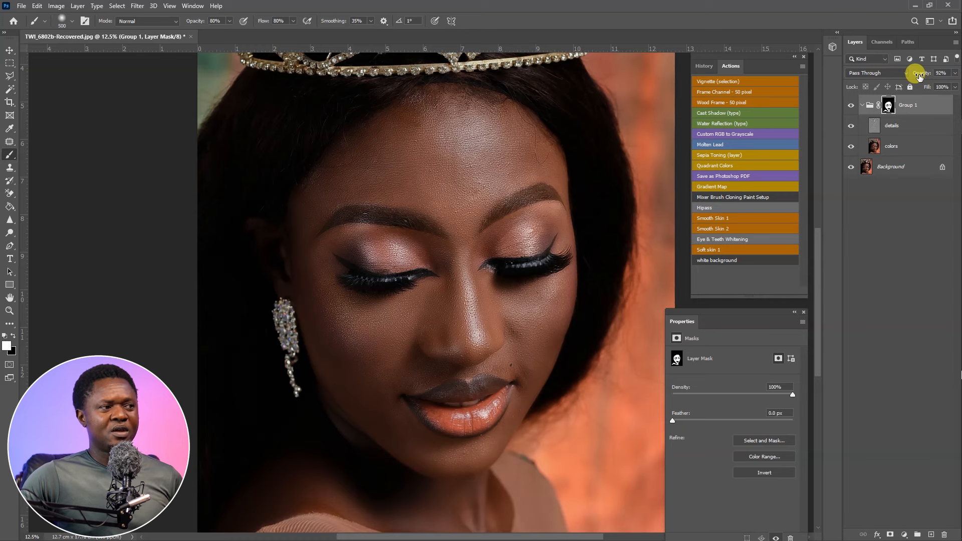
pyautogui.hotkey('ctrl', '+')
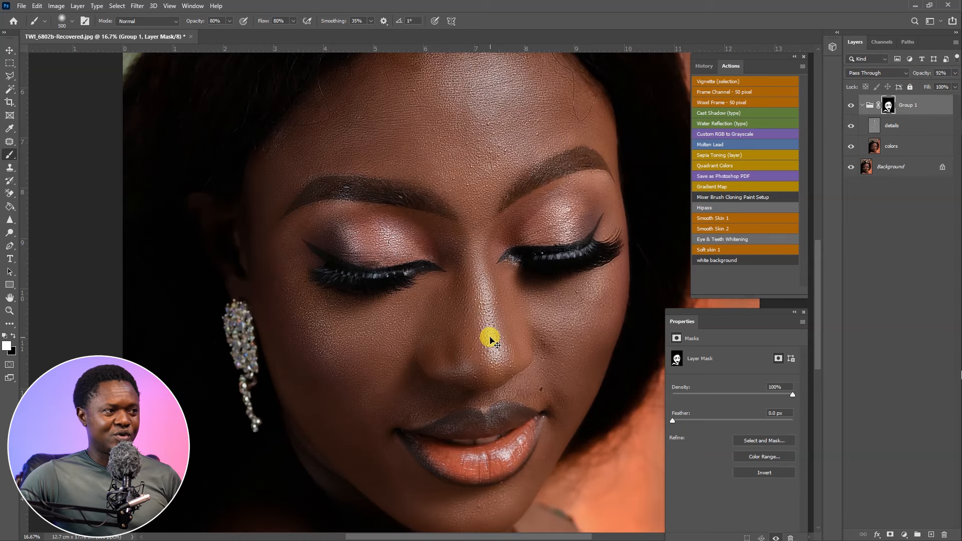
pyautogui.hotkey('ctrl', '-')
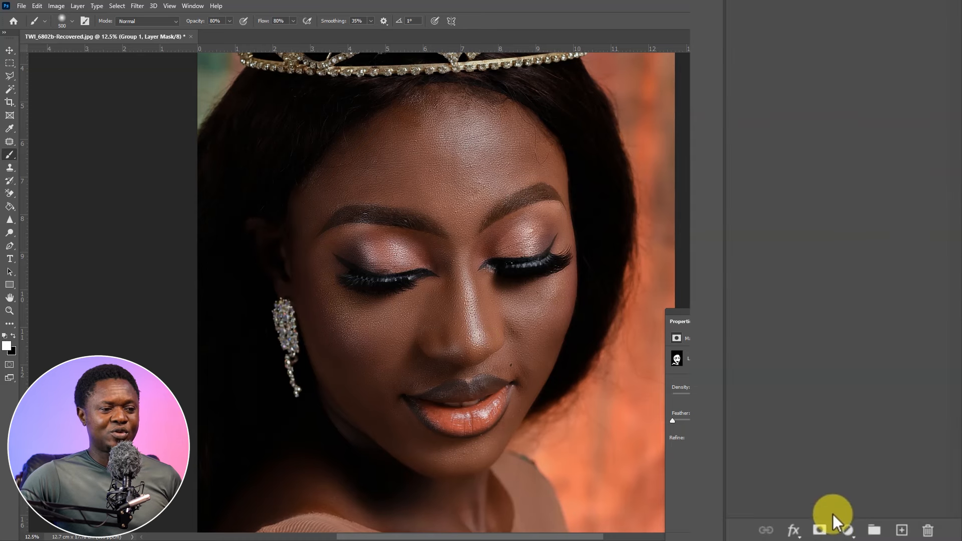
# Add a Selective Color adjustment layer above the details layer, targeting Whites with the Absolute method and Black at +6%.
pyautogui.click(848, 530)
pyautogui.click(868, 524)
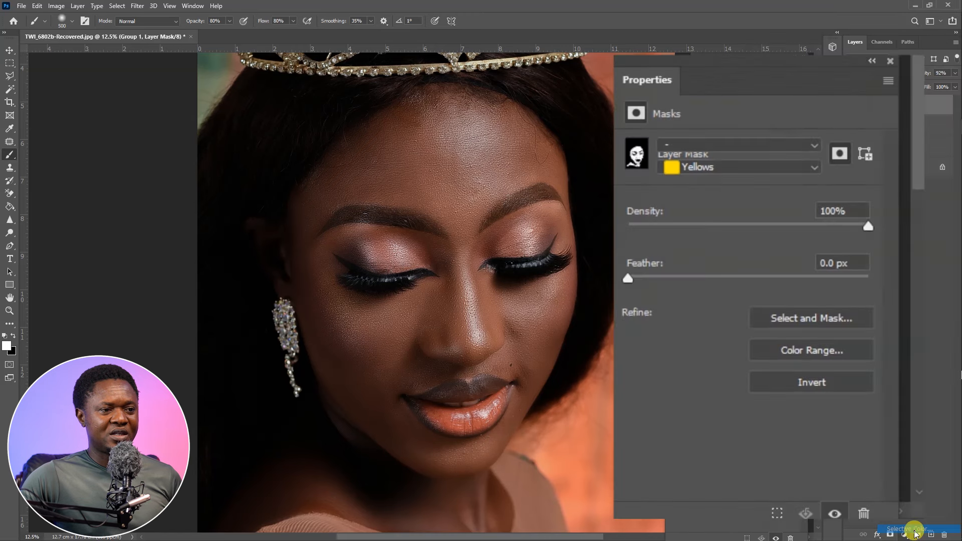
pyautogui.click(749, 170)
pyautogui.click(704, 284)
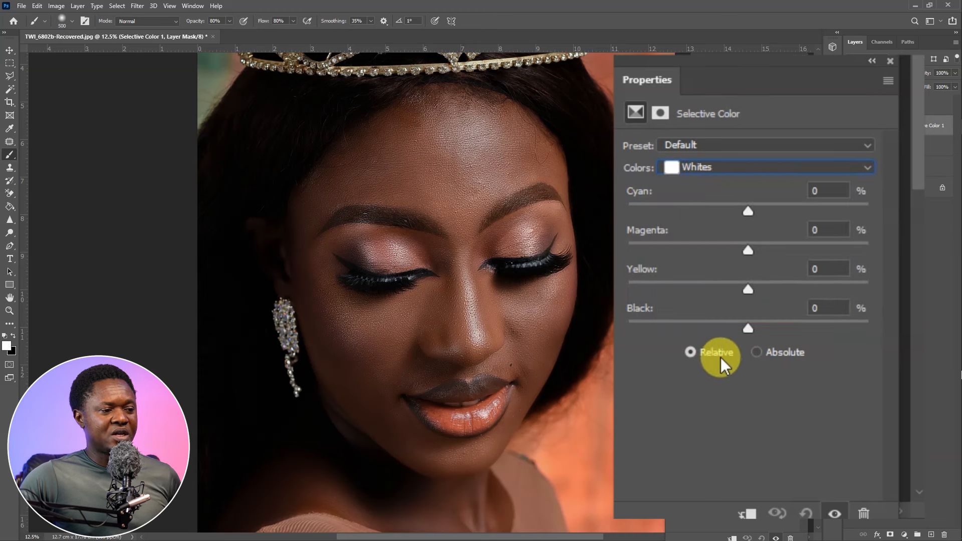
pyautogui.click(757, 352)
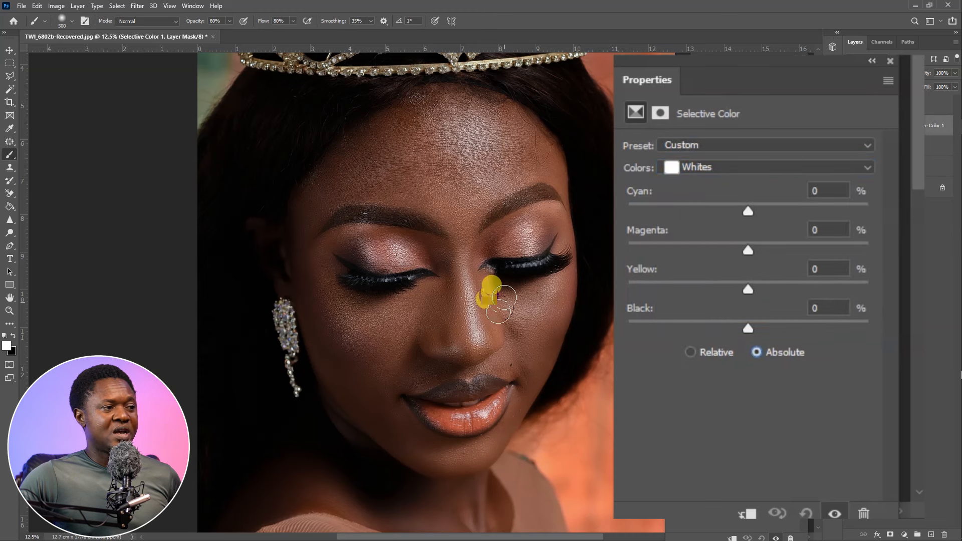
pyautogui.moveTo(747, 328); pyautogui.dragTo(770, 345)
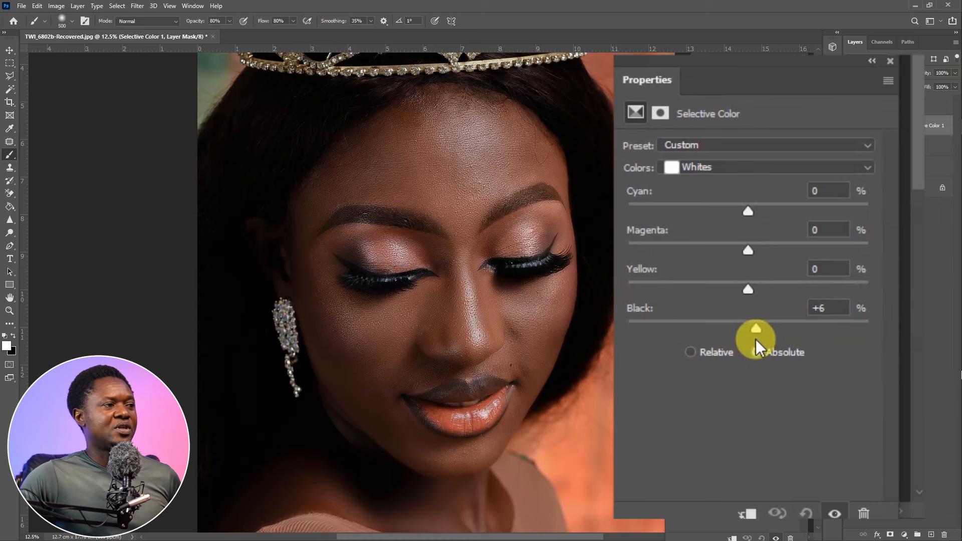
# Compare the original Background with the retouched portrait by toggling the visibility of all other layers, ending with every layer shown.
pyautogui.hotkey('ctrl', '+')
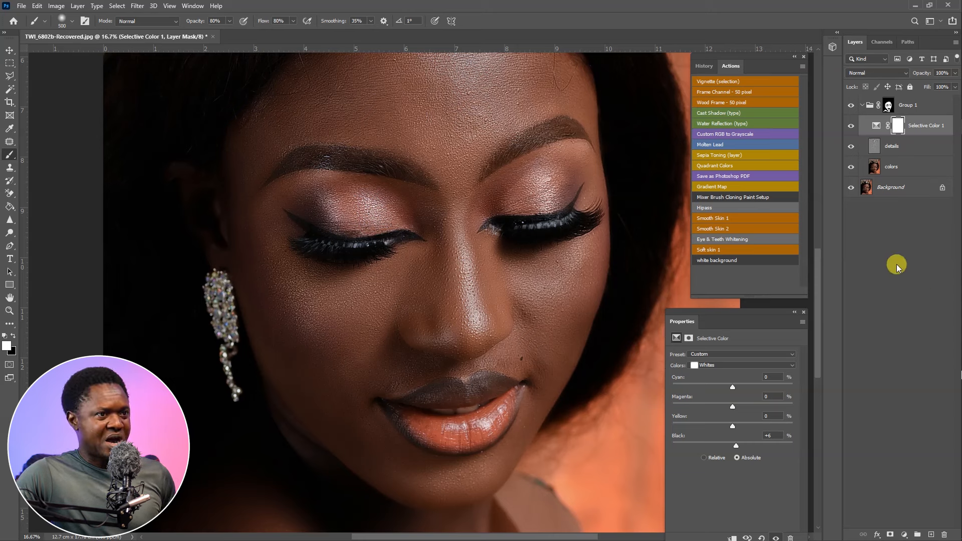
pyautogui.keyDown('alt'); pyautogui.click(851, 190); pyautogui.keyUp('alt')
pyautogui.keyDown('alt'); pyautogui.click(852, 189); pyautogui.keyUp('alt')
pyautogui.keyDown('alt'); pyautogui.click(851, 190); pyautogui.keyUp('alt')
pyautogui.keyDown('alt'); pyautogui.click(852, 190); pyautogui.keyUp('alt')
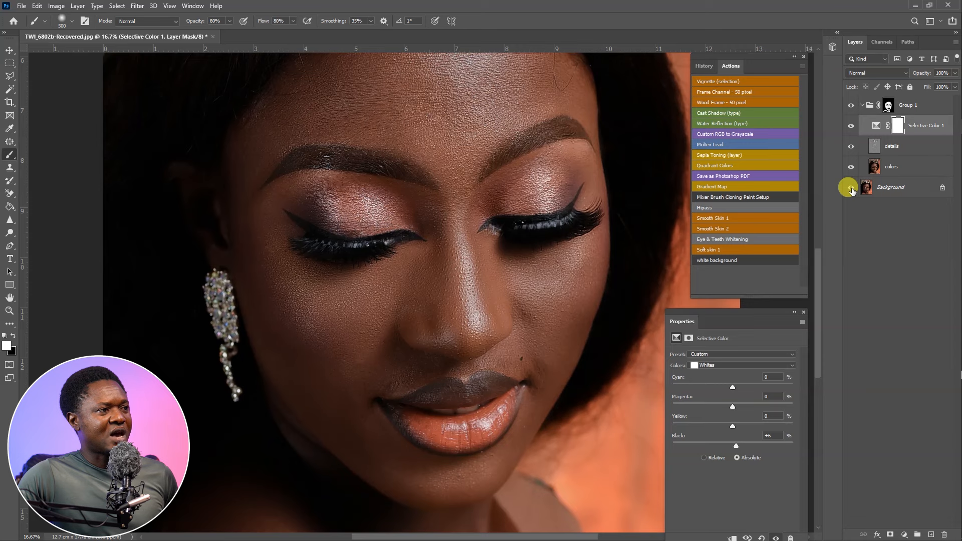
pyautogui.hotkey('ctrl', '-')
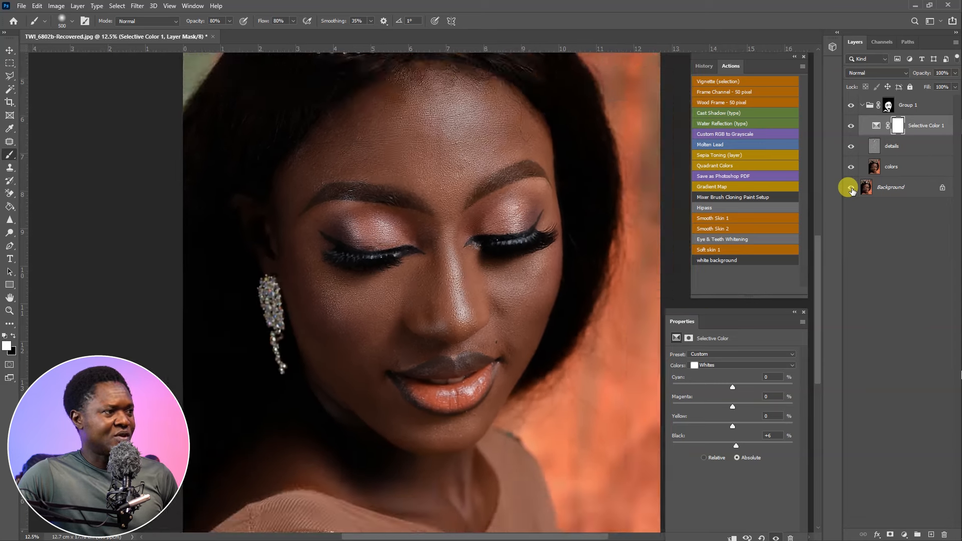